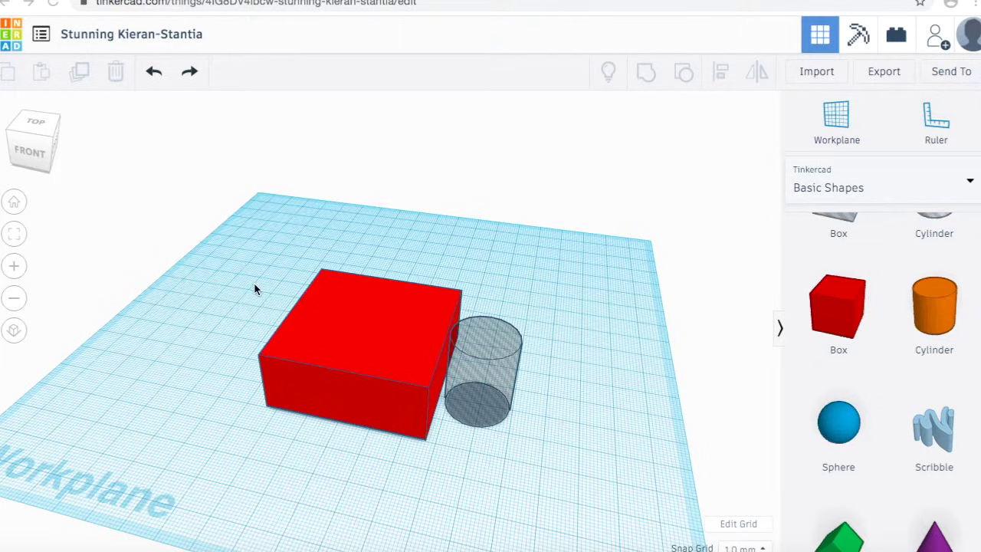
- Delete the red box and the cylinder hole together, leaving the workplane empty
{"action": "left_click_drag", "start_coordinate": [273, 269], "coordinate": [556, 456]}
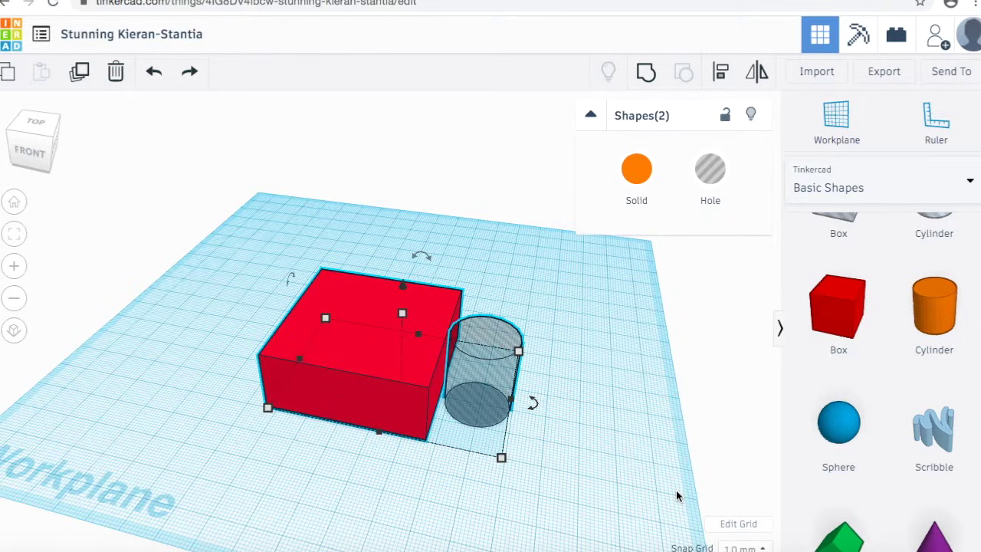
{"action": "left_click", "coordinate": [116, 75]}
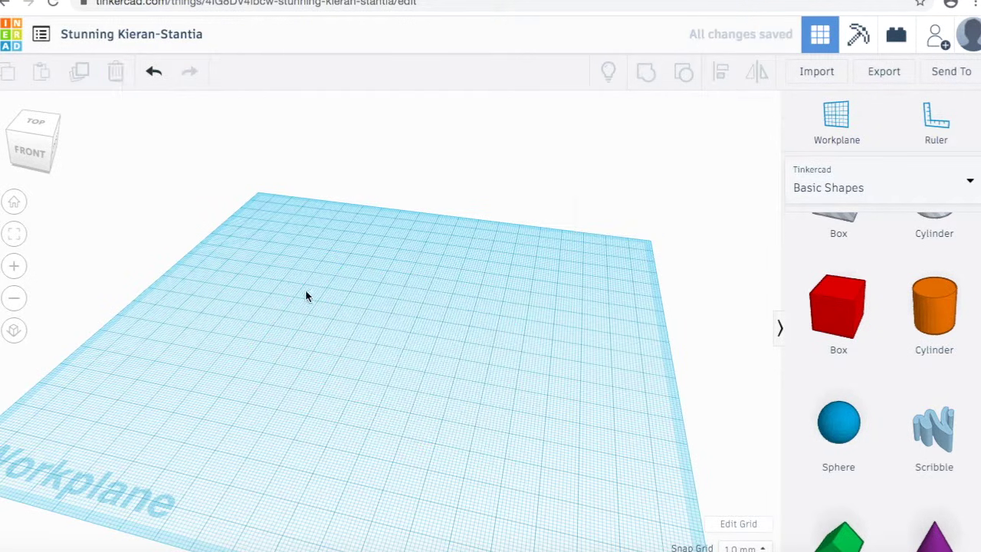
{"action": "left_click", "coordinate": [300, 360]}
{"action": "right_click_drag", "start_coordinate": [300, 360], "coordinate": [332, 381]}
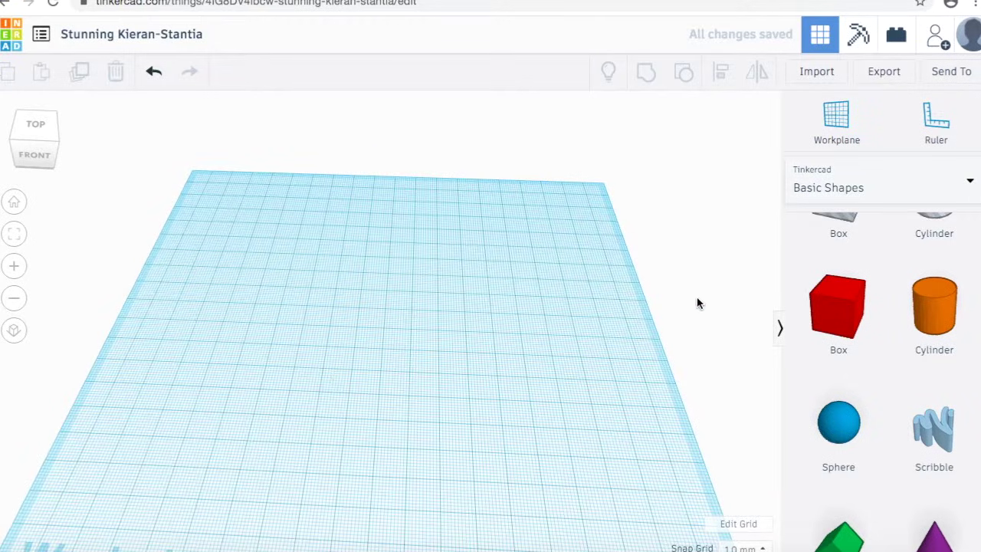
- Place a new Box on the workplane and change its height from 20 mm to 4 mm
{"action": "left_click_drag", "start_coordinate": [830, 313], "coordinate": [328, 347]}
{"action": "right_click_drag", "start_coordinate": [416, 386], "coordinate": [416, 368]}
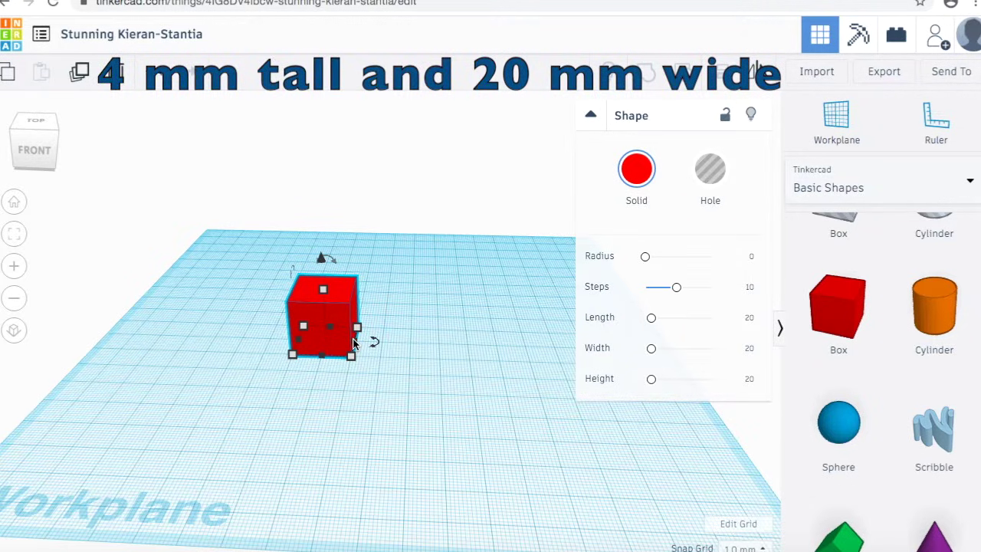
{"action": "mouse_move", "coordinate": [326, 293]}
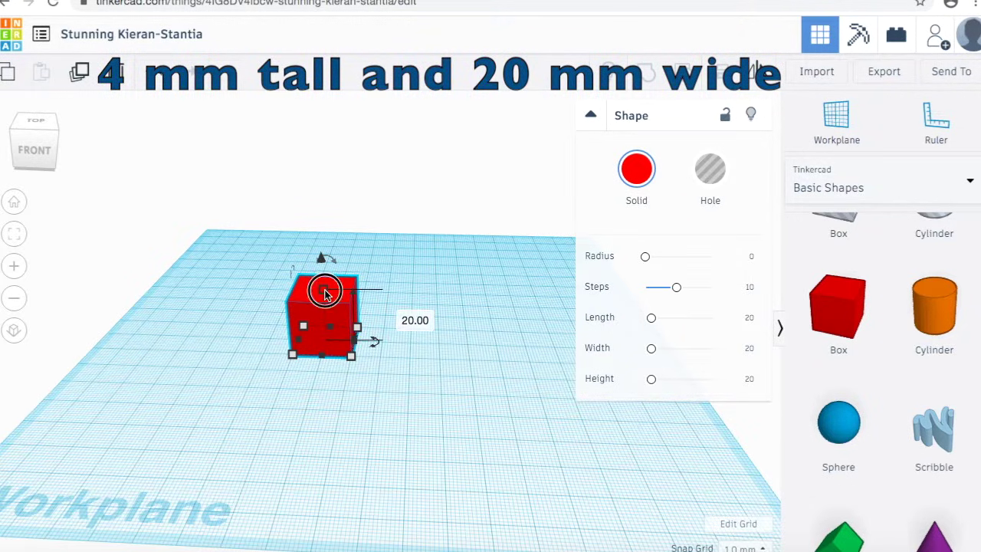
{"action": "left_click", "coordinate": [400, 315]}
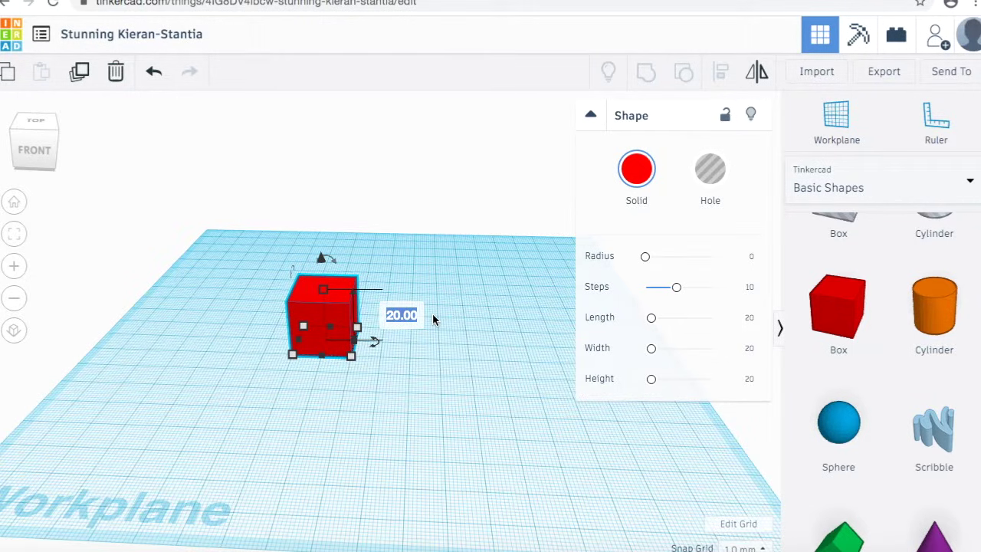
{"action": "type", "text": "4"}
{"action": "key", "text": "Return"}
{"action": "left_click", "coordinate": [440, 383]}
{"action": "right_click_drag", "start_coordinate": [442, 392], "coordinate": [334, 339]}
{"action": "left_click", "coordinate": [337, 336]}
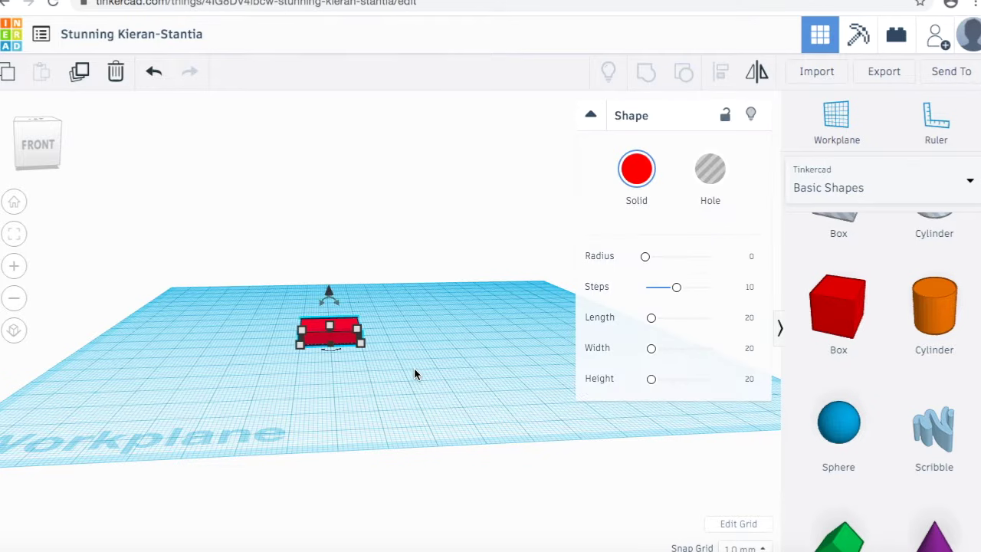
{"action": "right_click_drag", "start_coordinate": [416, 372], "coordinate": [427, 431]}
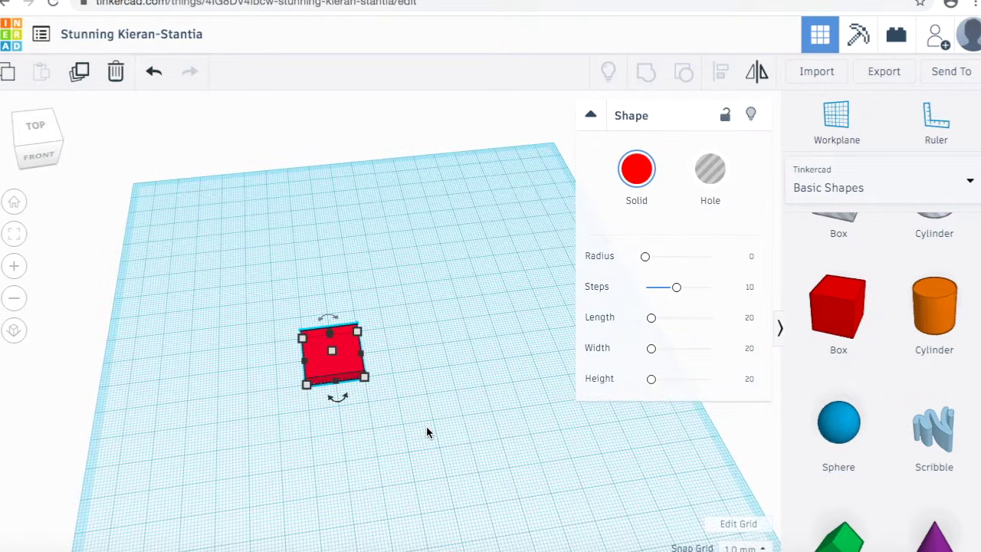
{"action": "mouse_move", "coordinate": [338, 385]}
- Drag the flat box's side handle until its length reads 100.00 mm
{"action": "left_click", "coordinate": [410, 384]}
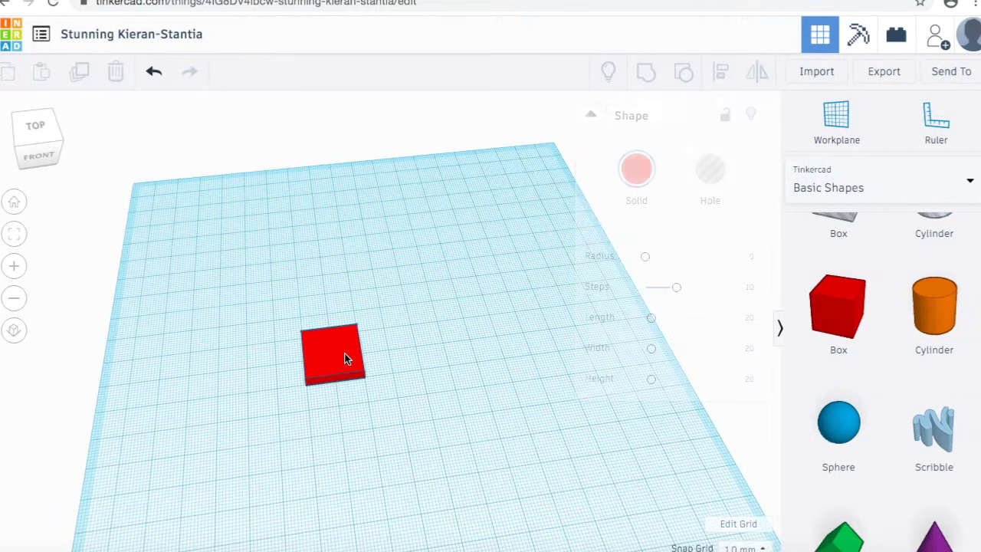
{"action": "left_click", "coordinate": [349, 360]}
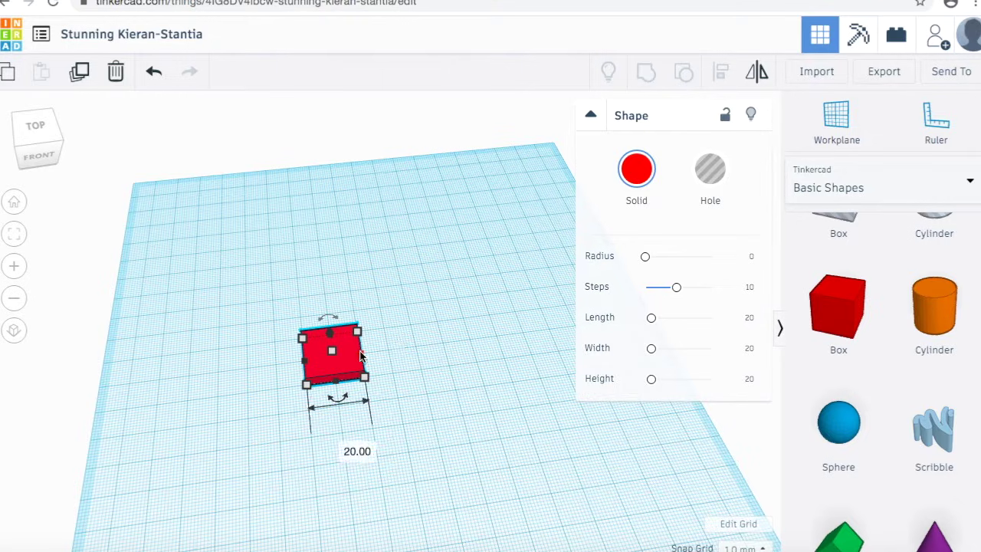
{"action": "left_click", "coordinate": [363, 358]}
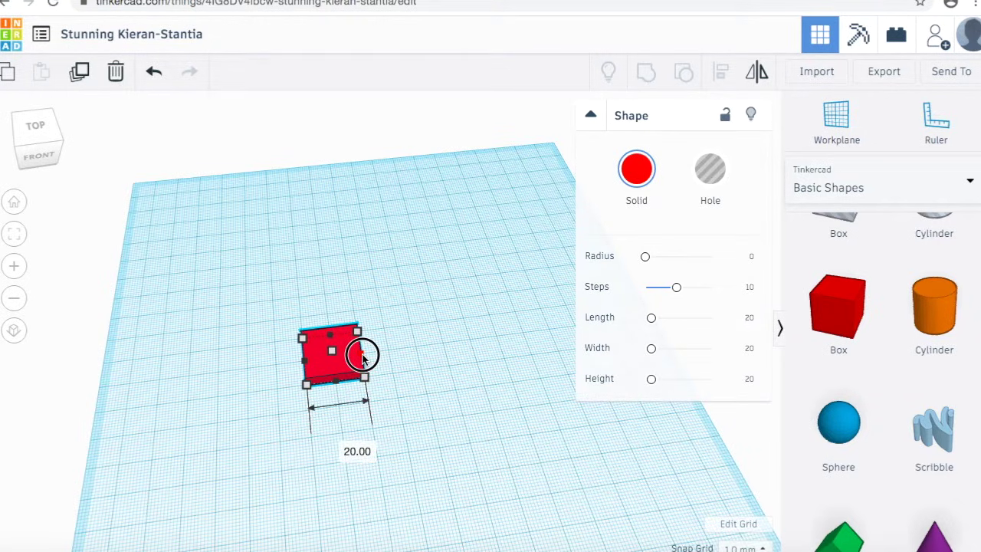
{"action": "left_click_drag", "start_coordinate": [363, 358], "coordinate": [575, 331]}
{"action": "left_click", "coordinate": [573, 451]}
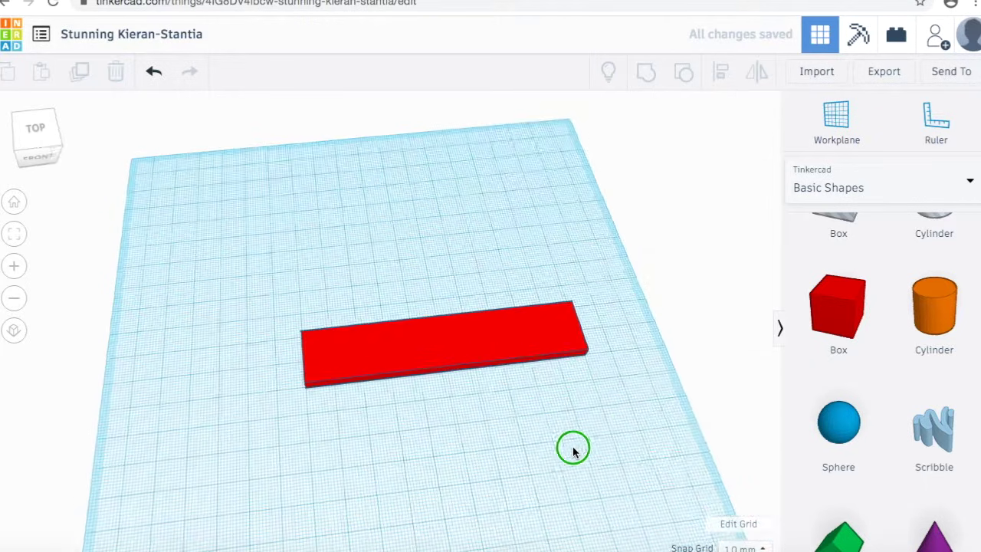
{"action": "right_click_drag", "start_coordinate": [574, 451], "coordinate": [561, 470]}
{"action": "left_click", "coordinate": [506, 360]}
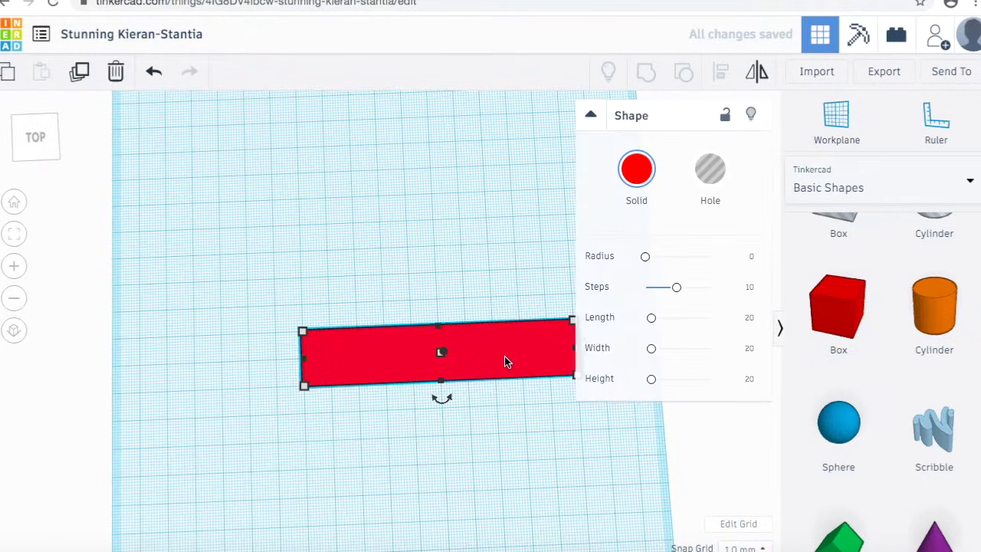
{"action": "mouse_move", "coordinate": [573, 355]}
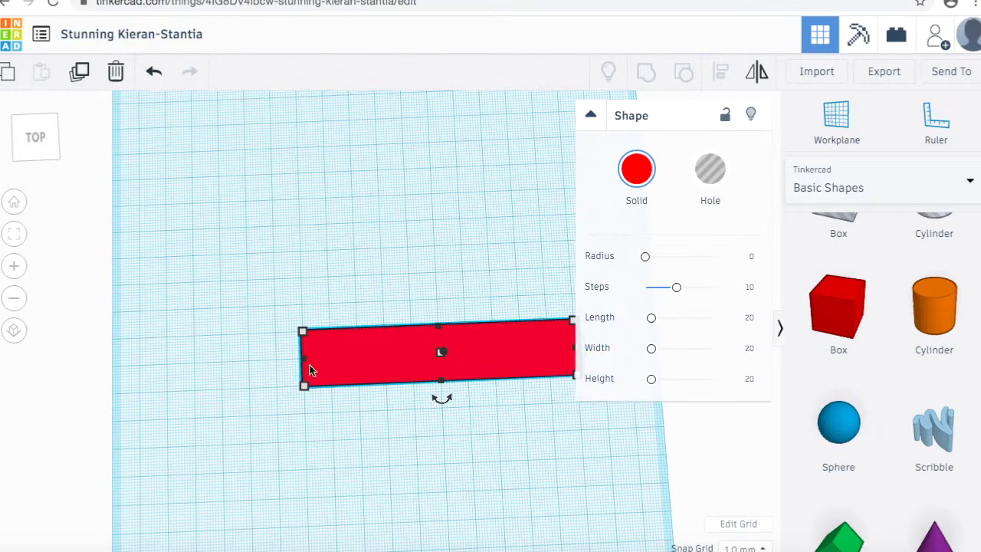
{"action": "left_click", "coordinate": [224, 372]}
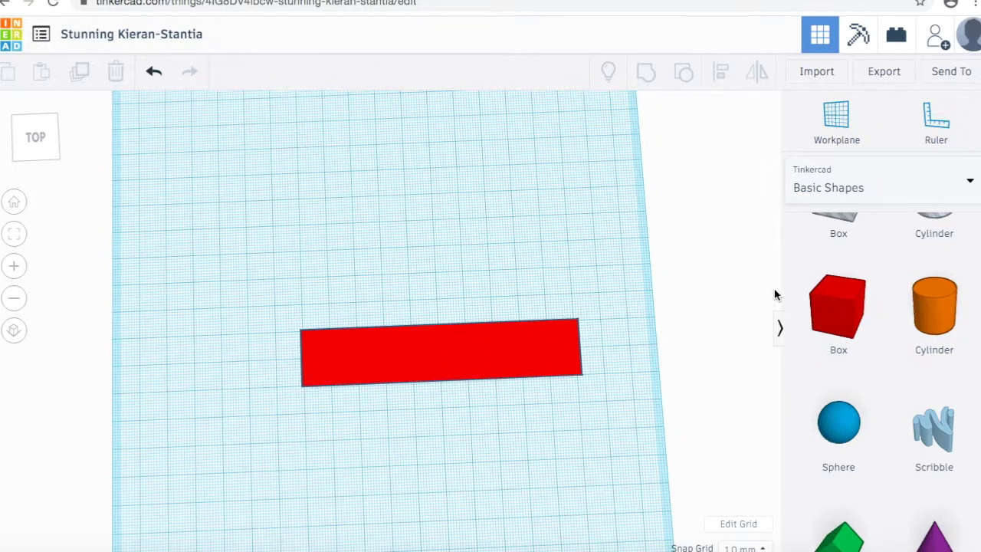
- Drop a Cylinder onto the bar's left end and set its height to 4 mm
{"action": "left_click_drag", "start_coordinate": [947, 320], "coordinate": [284, 358]}
{"action": "right_click_drag", "start_coordinate": [363, 427], "coordinate": [361, 370]}
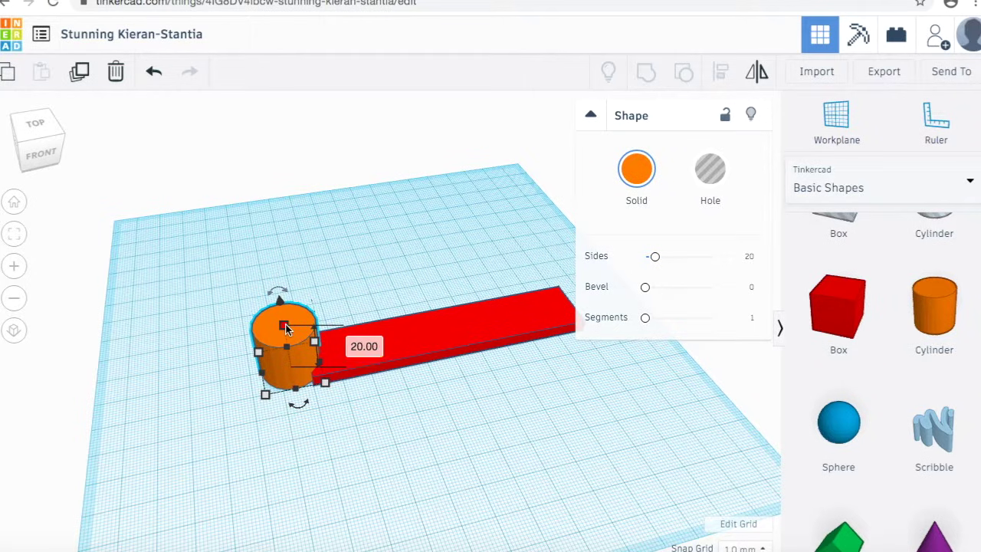
{"action": "left_click", "coordinate": [364, 346]}
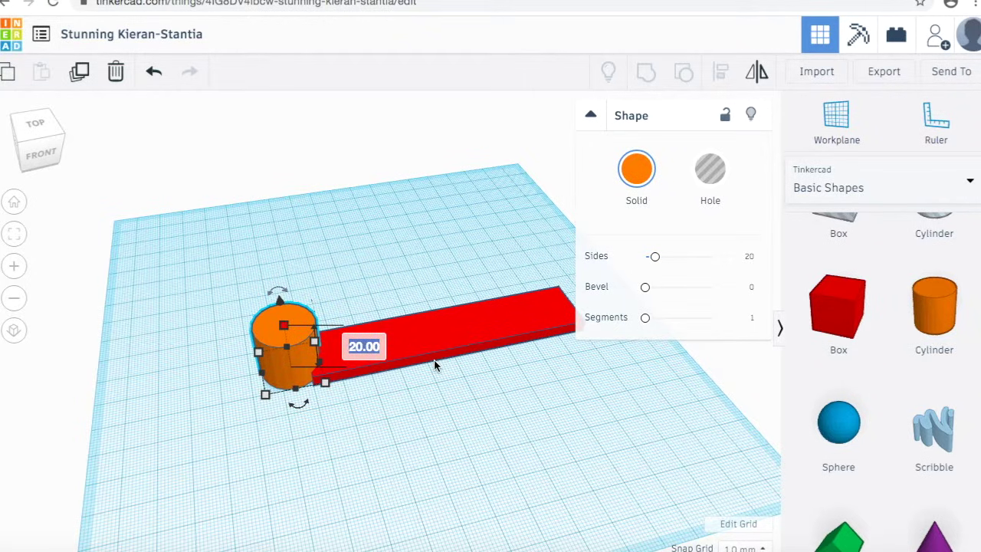
{"action": "type", "text": "4"}
{"action": "key", "text": "Return"}
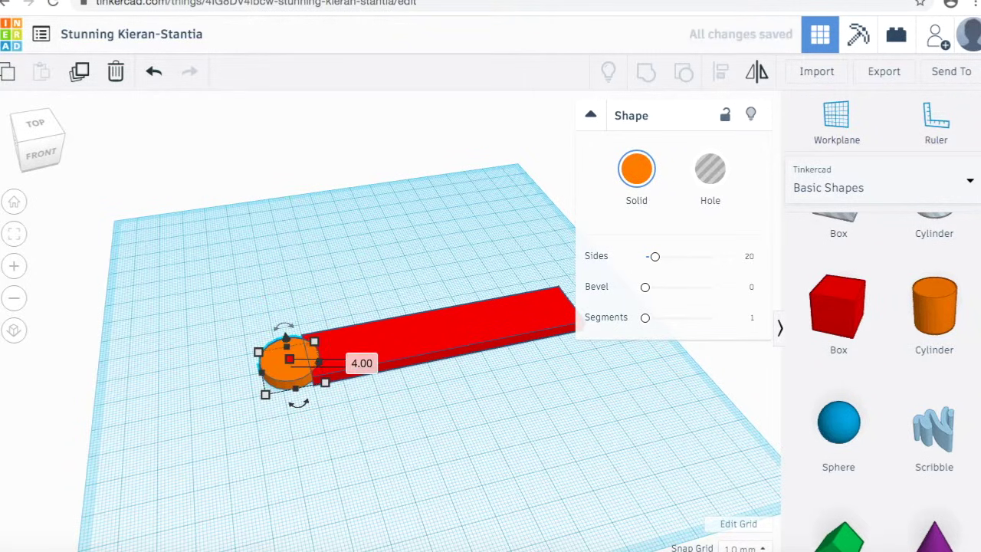
{"action": "right_click_drag", "start_coordinate": [519, 467], "coordinate": [471, 399]}
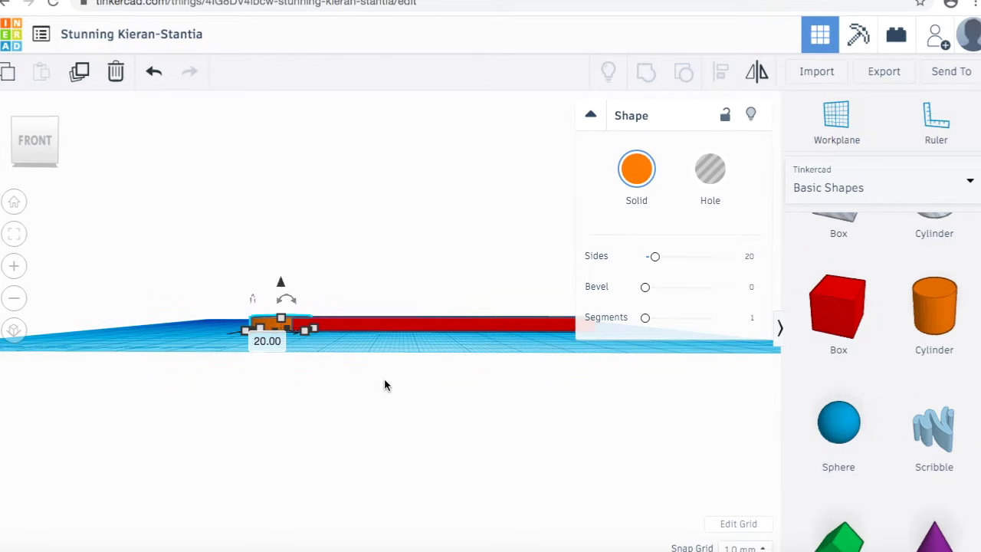
{"action": "right_click_drag", "start_coordinate": [385, 344], "coordinate": [416, 467]}
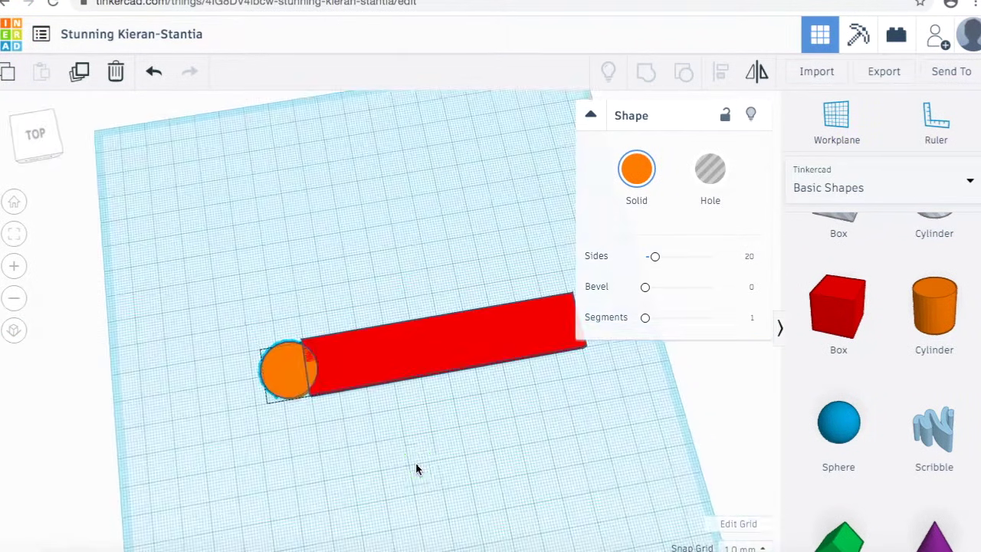
{"action": "left_click", "coordinate": [278, 343]}
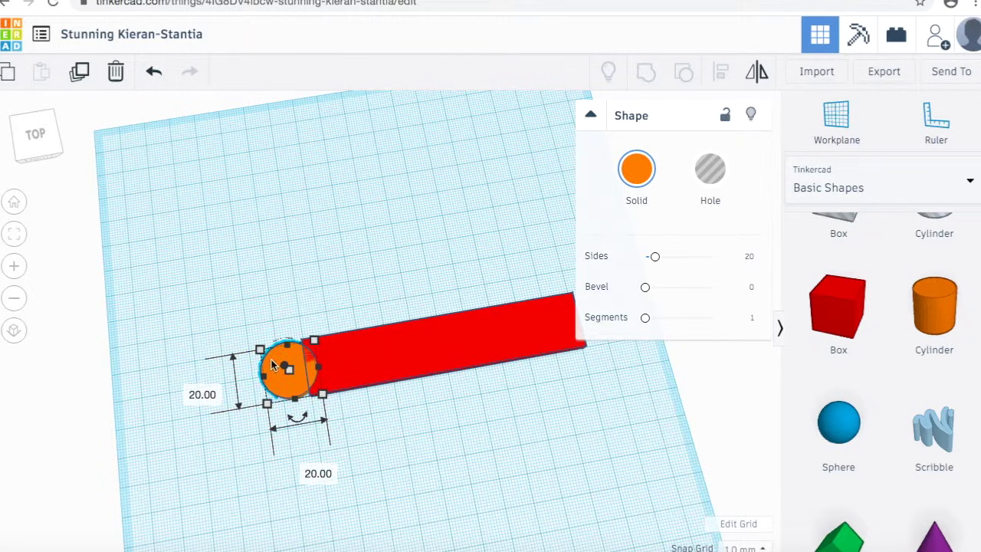
{"action": "left_click", "coordinate": [438, 451]}
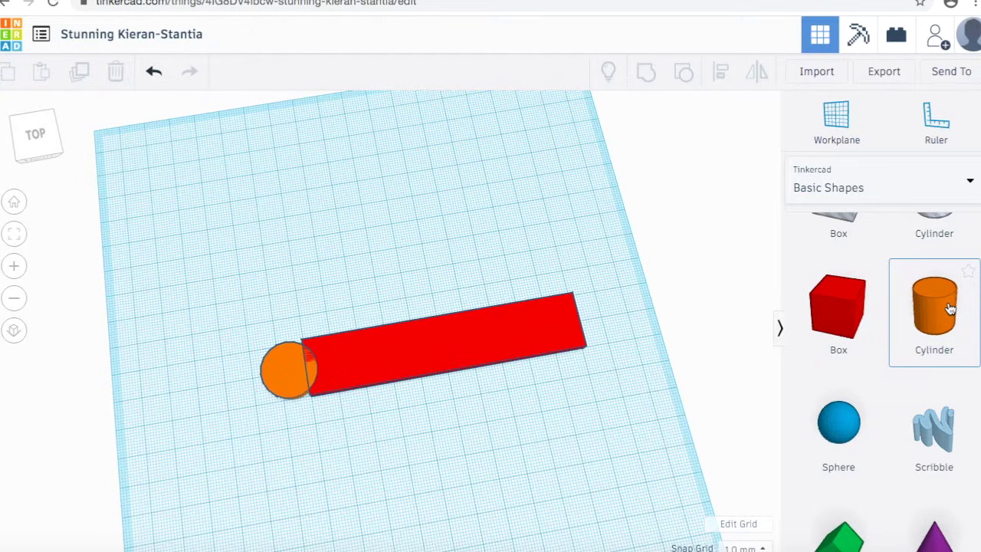
- Add a second cylinder, make it a Hole, and place it beside the orange disc
{"action": "left_click_drag", "start_coordinate": [951, 308], "coordinate": [371, 435]}
{"action": "left_click", "coordinate": [476, 460]}
{"action": "right_click_drag", "start_coordinate": [475, 460], "coordinate": [405, 385]}
{"action": "left_click", "coordinate": [402, 382]}
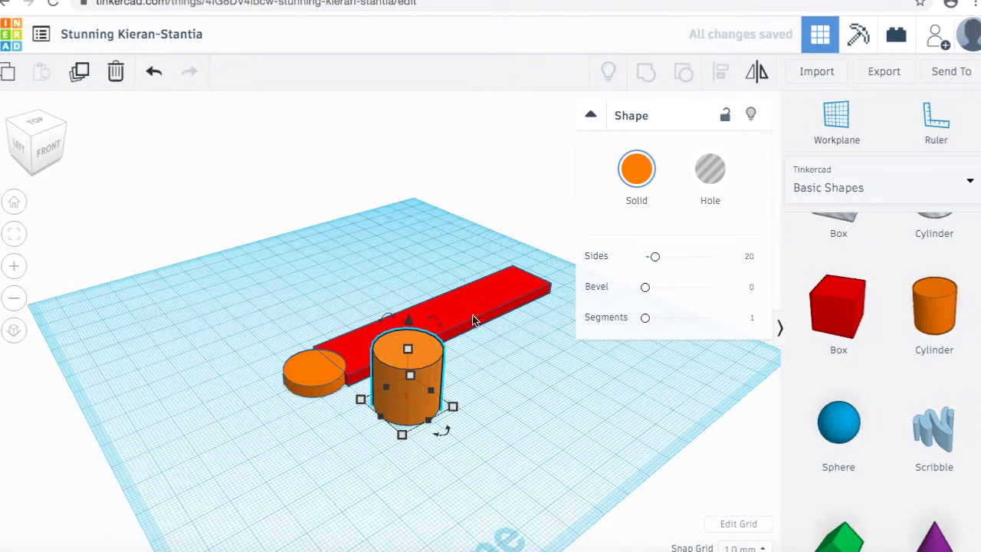
{"action": "left_click", "coordinate": [711, 182]}
{"action": "right_click_drag", "start_coordinate": [525, 427], "coordinate": [535, 454]}
{"action": "left_click_drag", "start_coordinate": [477, 420], "coordinate": [394, 452]}
{"action": "right_click_drag", "start_coordinate": [453, 482], "coordinate": [402, 414]}
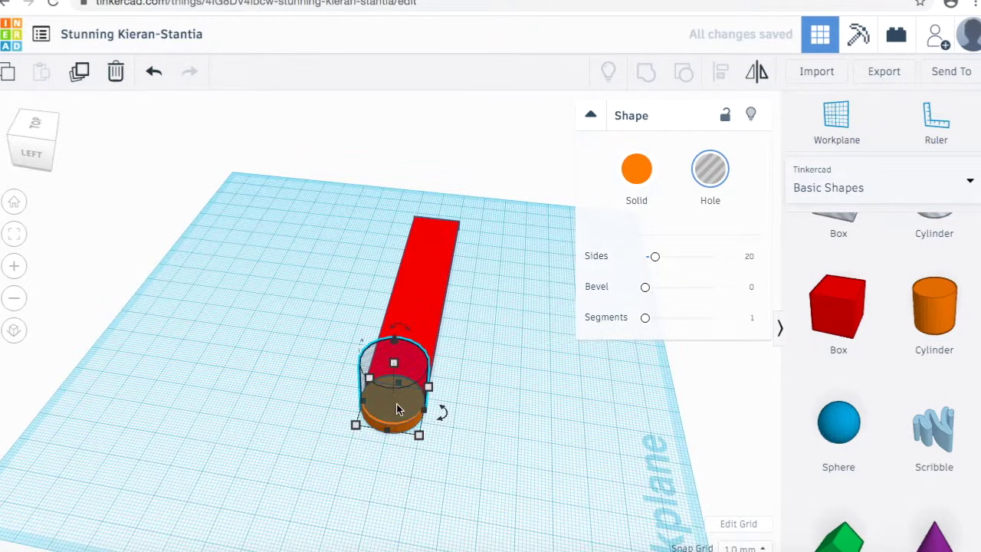
{"action": "left_click_drag", "start_coordinate": [400, 405], "coordinate": [479, 433]}
- Set the hole cylinder's width and depth to 15 mm each
{"action": "mouse_move", "coordinate": [501, 451]}
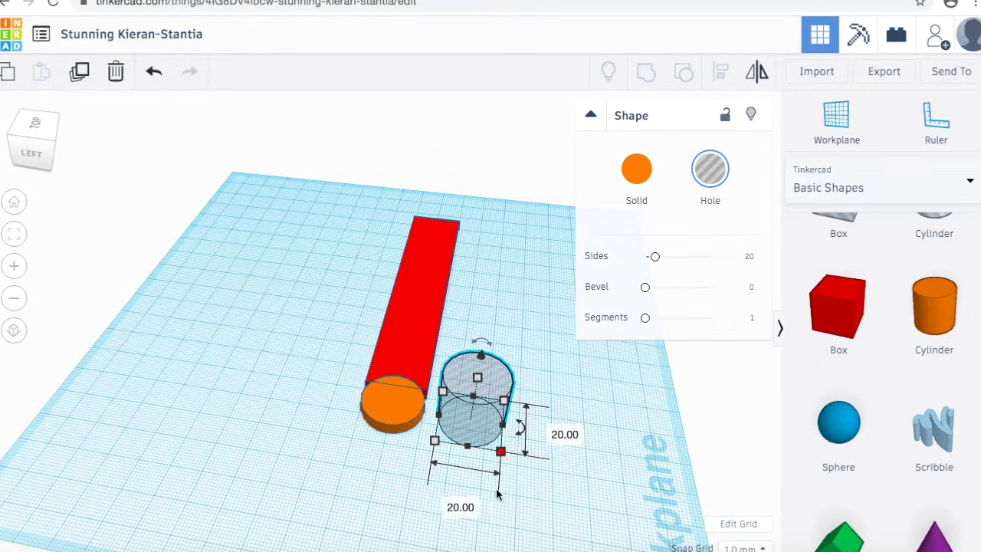
{"action": "left_click", "coordinate": [466, 505]}
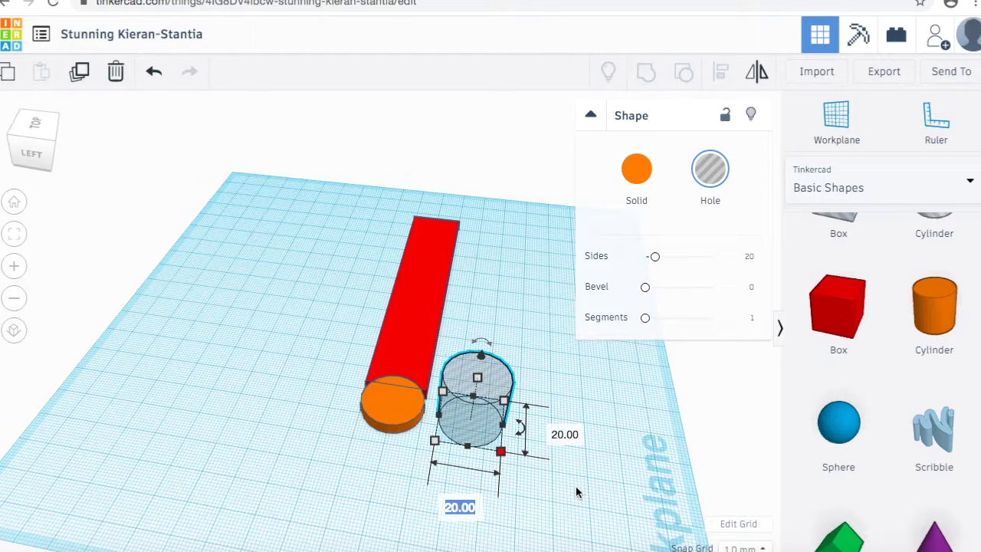
{"action": "type", "text": "15"}
{"action": "key", "text": "Return"}
{"action": "left_click", "coordinate": [550, 432]}
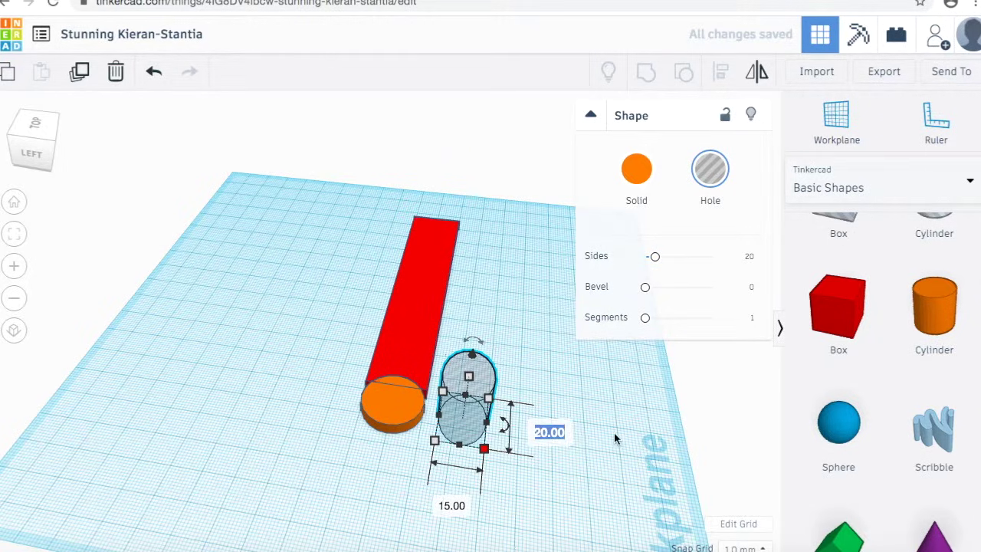
{"action": "type", "text": "15"}
{"action": "key", "text": "Return"}
{"action": "left_click", "coordinate": [593, 461]}
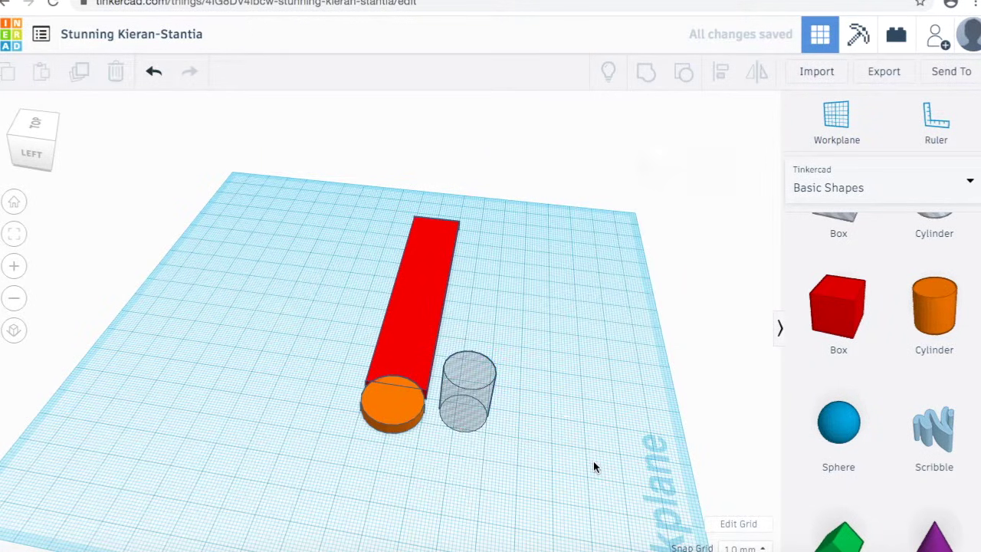
{"action": "right_click_drag", "start_coordinate": [593, 460], "coordinate": [617, 519]}
- Move the hole cylinder onto the orange disc and check its placement from several angles
{"action": "left_click_drag", "start_coordinate": [484, 434], "coordinate": [405, 441]}
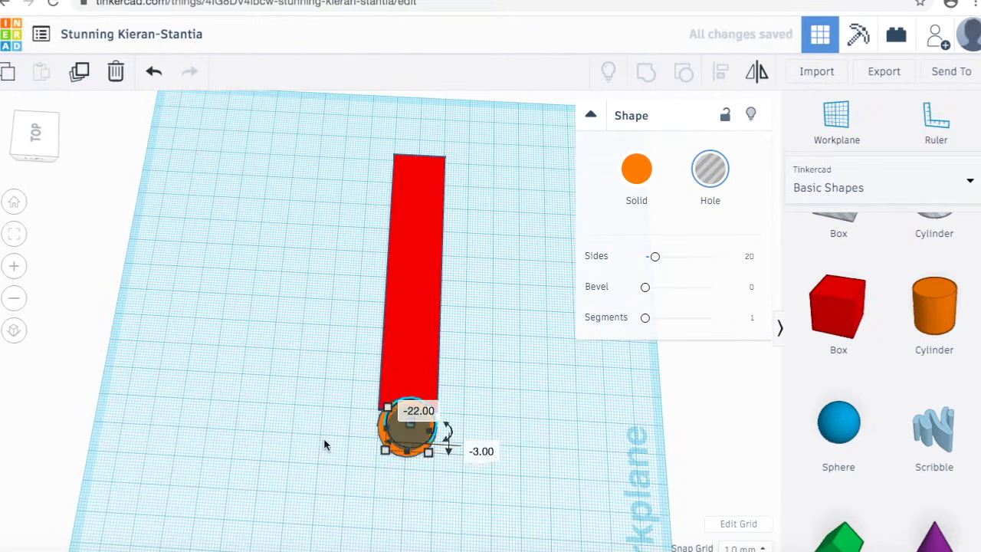
{"action": "left_click", "coordinate": [344, 473]}
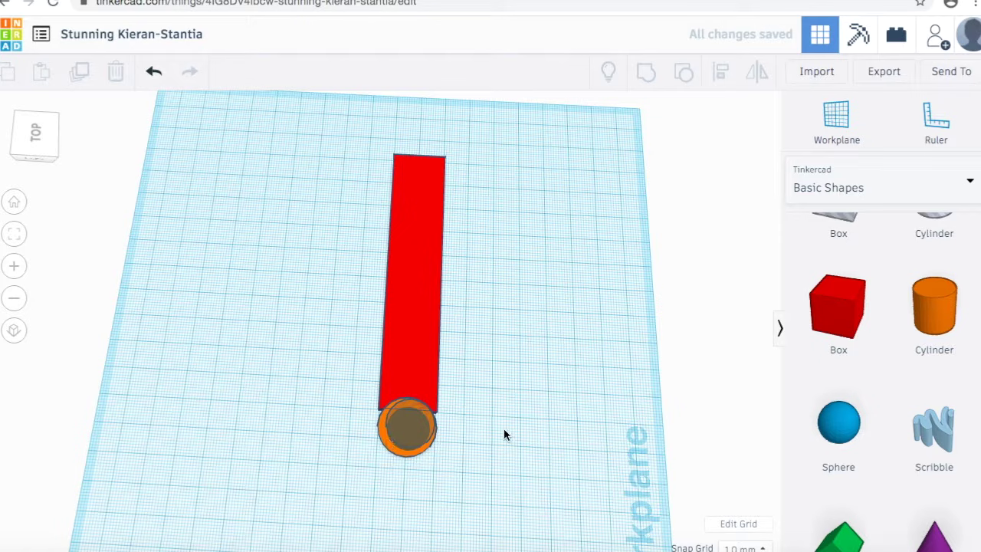
{"action": "right_click_drag", "start_coordinate": [553, 413], "coordinate": [546, 470]}
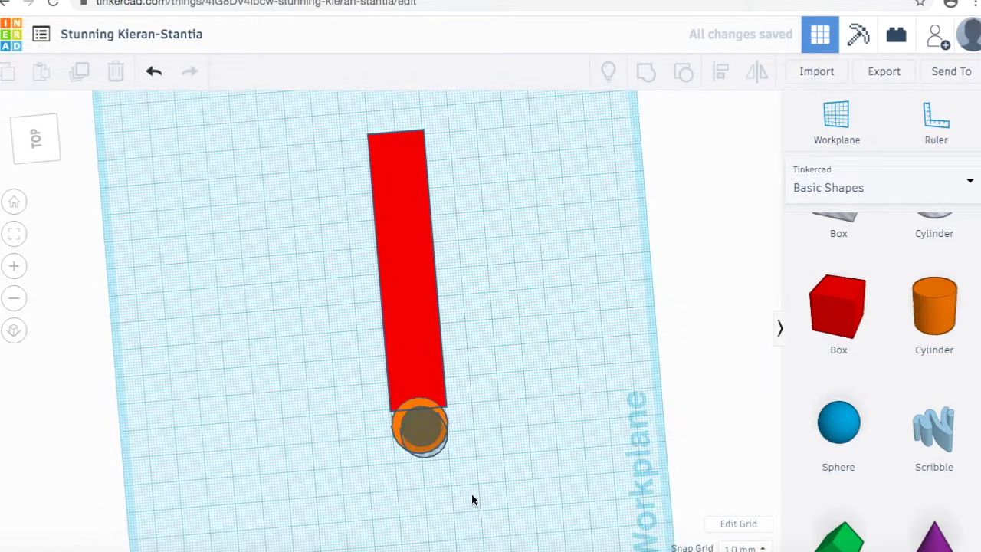
{"action": "right_click_drag", "start_coordinate": [471, 498], "coordinate": [418, 456]}
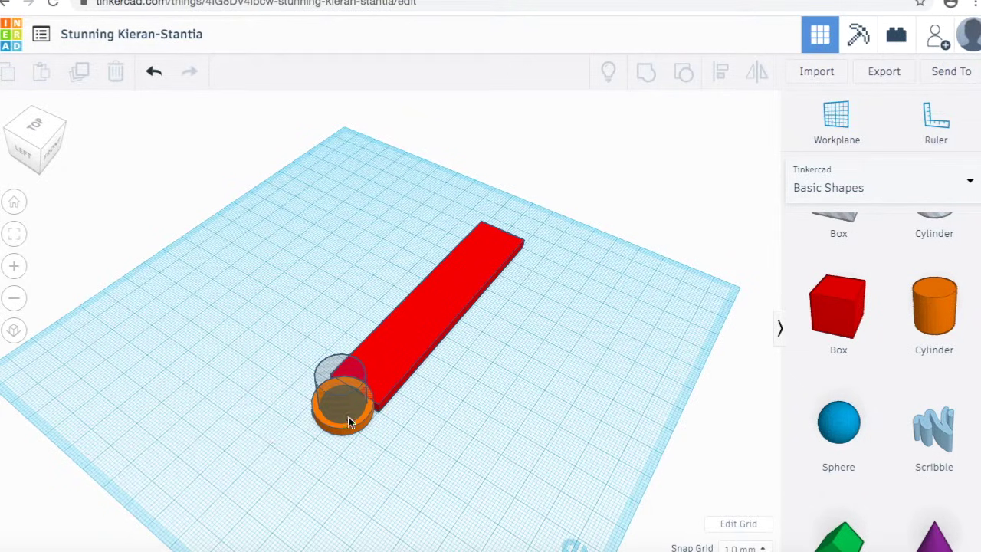
{"action": "mouse_move", "coordinate": [353, 424]}
{"action": "right_mouse_down"}
{"action": "mouse_move", "coordinate": [396, 528]}
{"action": "mouse_move", "coordinate": [355, 429]}
{"action": "right_mouse_up"}
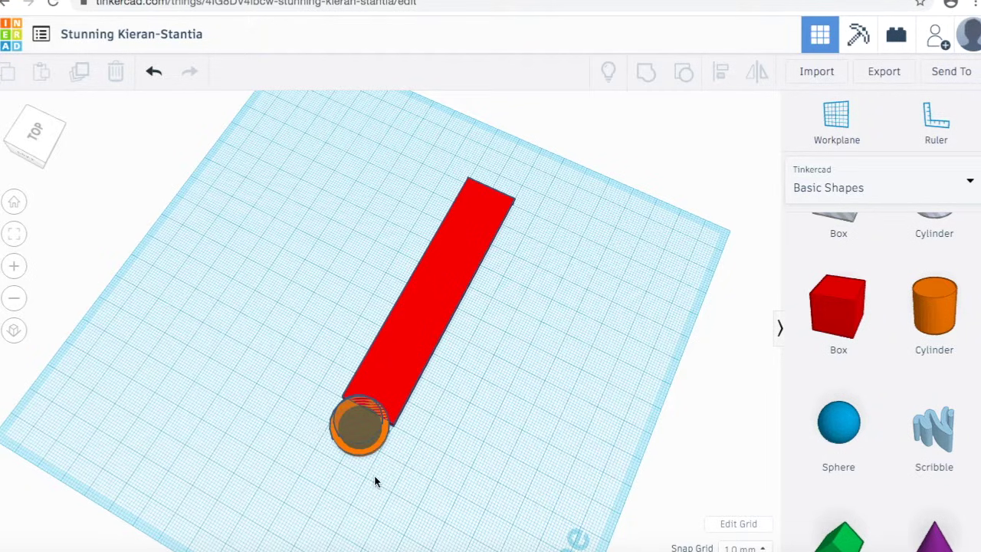
{"action": "right_click_drag", "start_coordinate": [376, 482], "coordinate": [360, 469]}
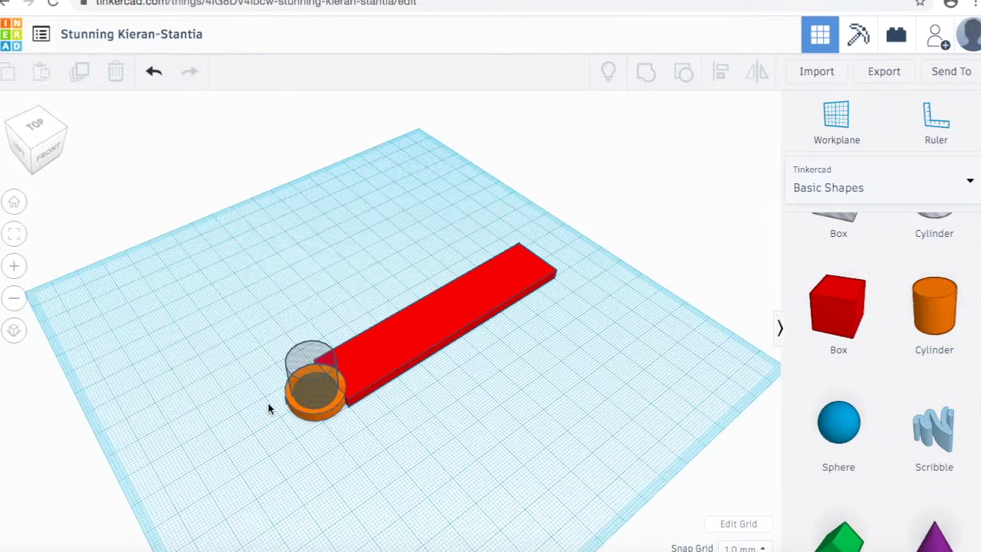
- Select only the orange cylinder and the hole cylinder together
{"action": "left_click", "coordinate": [299, 407]}
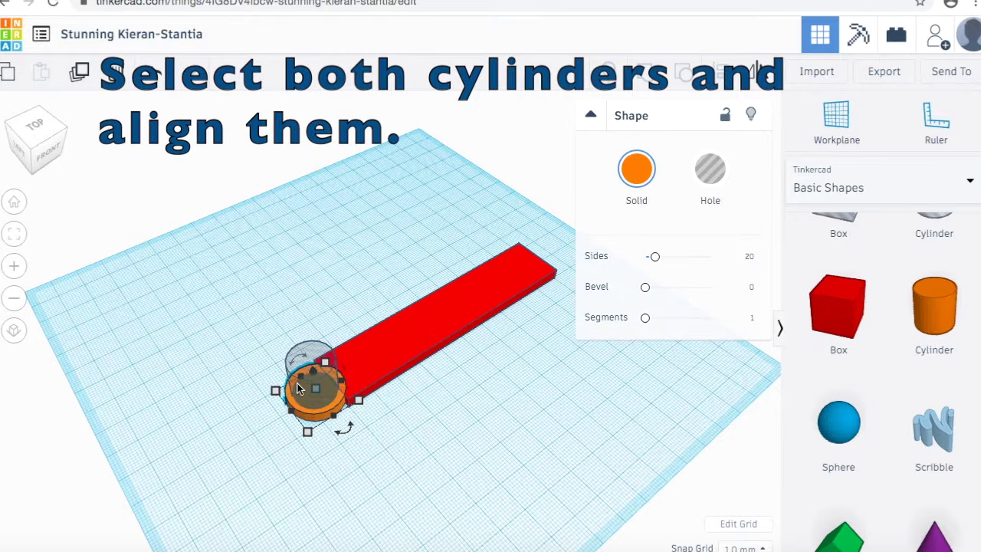
{"action": "left_click_drag", "start_coordinate": [260, 346], "coordinate": [309, 430]}
{"action": "right_click_drag", "start_coordinate": [464, 450], "coordinate": [313, 407]}
{"action": "left_click_drag", "start_coordinate": [236, 304], "coordinate": [387, 399]}
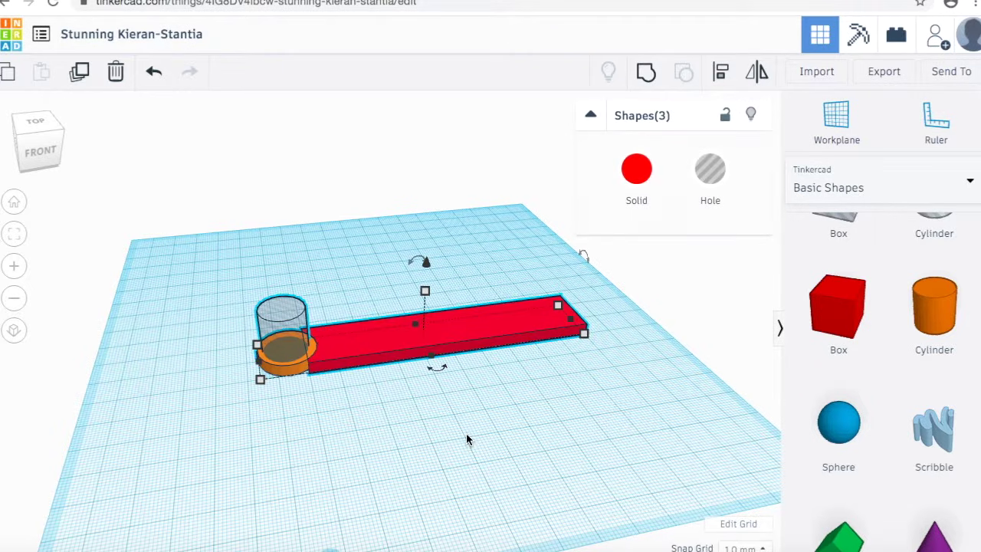
{"action": "left_click", "coordinate": [456, 429]}
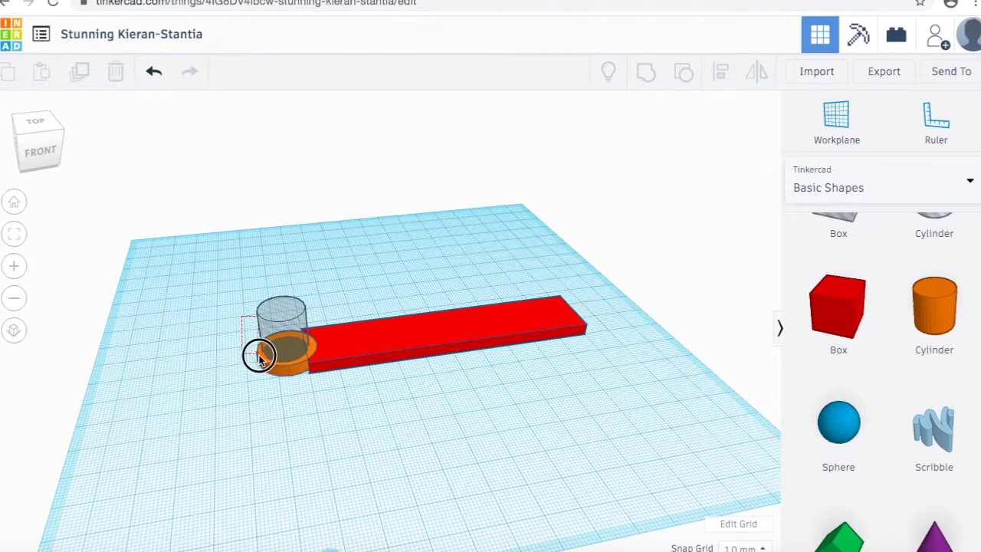
{"action": "left_click_drag", "start_coordinate": [260, 357], "coordinate": [278, 387]}
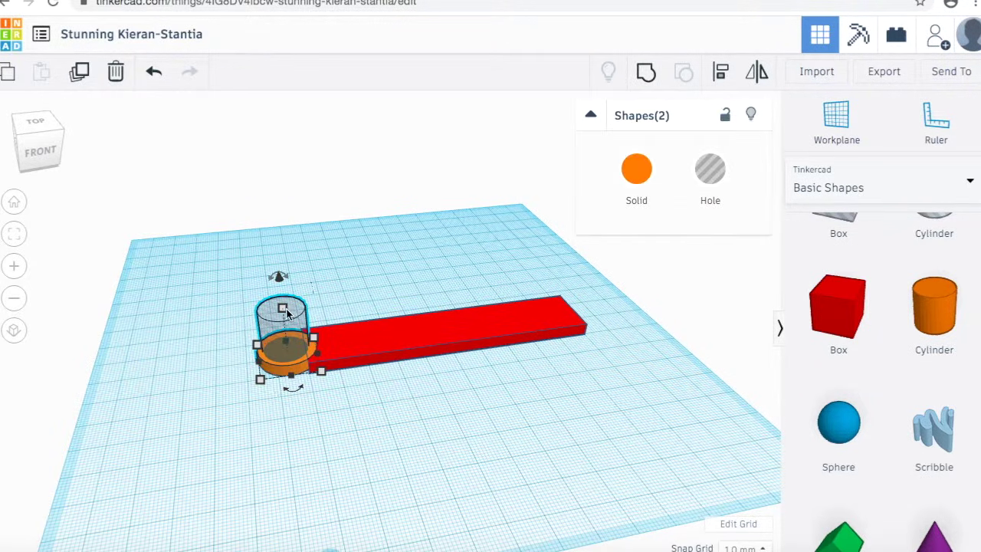
{"action": "right_click_drag", "start_coordinate": [463, 420], "coordinate": [504, 364]}
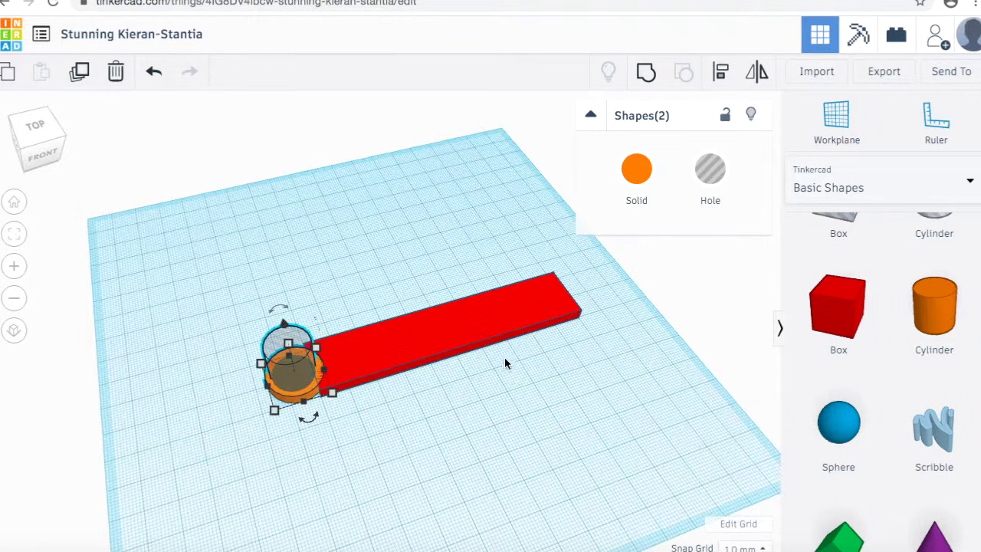
- Align the two cylinders' centres on both axes and bring them to the same base level
{"action": "left_click", "coordinate": [722, 74]}
{"action": "right_click_drag", "start_coordinate": [499, 466], "coordinate": [483, 480]}
{"action": "left_click", "coordinate": [355, 448]}
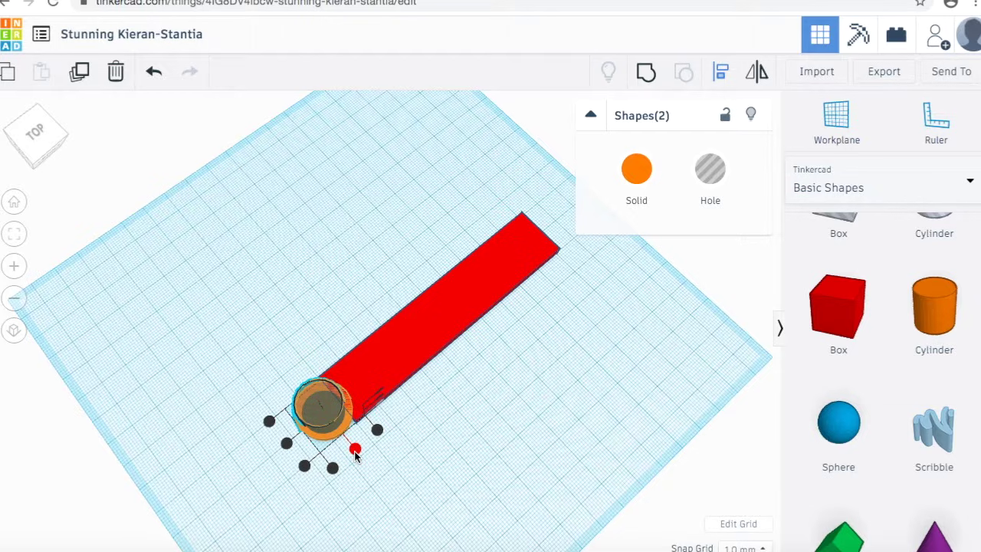
{"action": "left_click", "coordinate": [287, 444]}
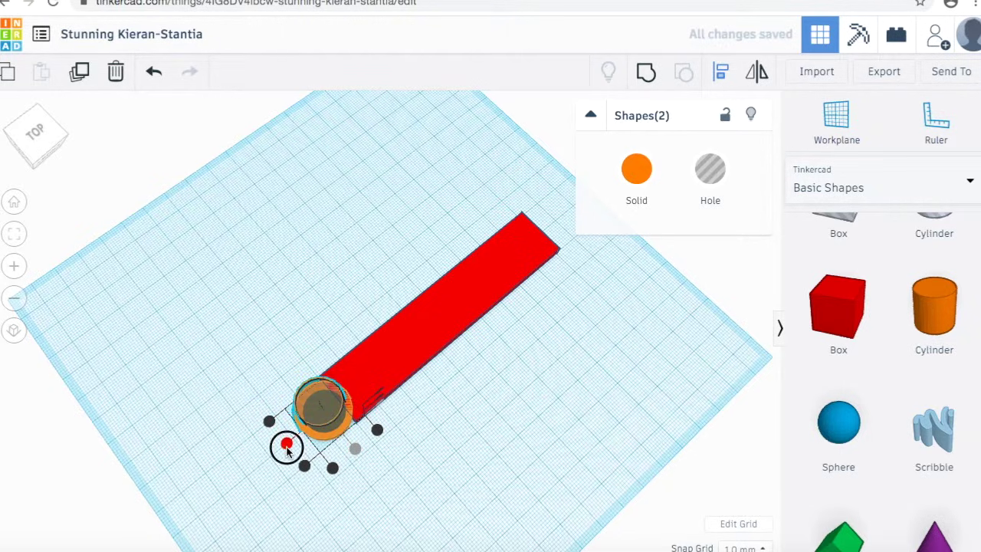
{"action": "left_click", "coordinate": [286, 445]}
{"action": "right_click_drag", "start_coordinate": [392, 475], "coordinate": [350, 398]}
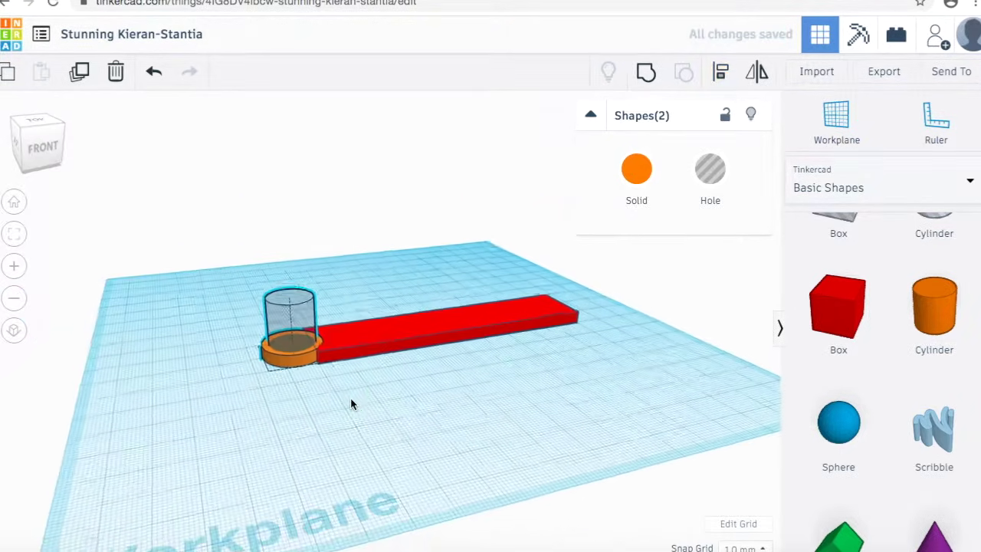
{"action": "left_click", "coordinate": [352, 335]}
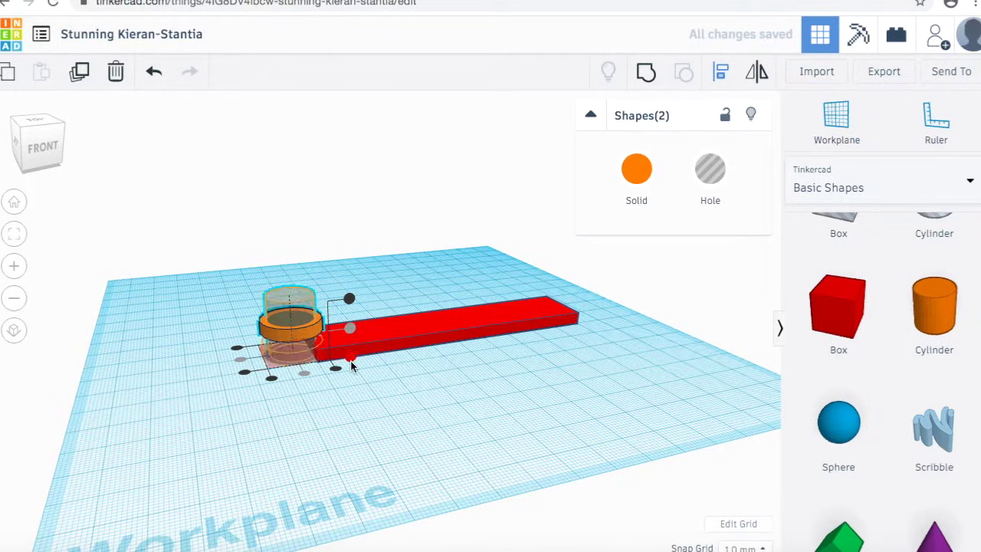
{"action": "left_click", "coordinate": [351, 360]}
{"action": "left_click", "coordinate": [360, 418]}
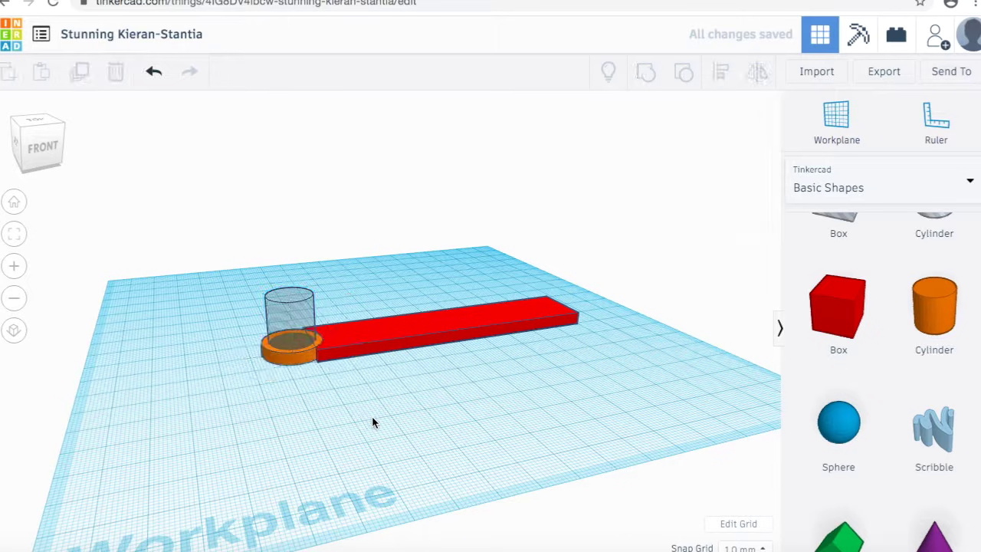
{"action": "right_click_drag", "start_coordinate": [372, 418], "coordinate": [509, 511]}
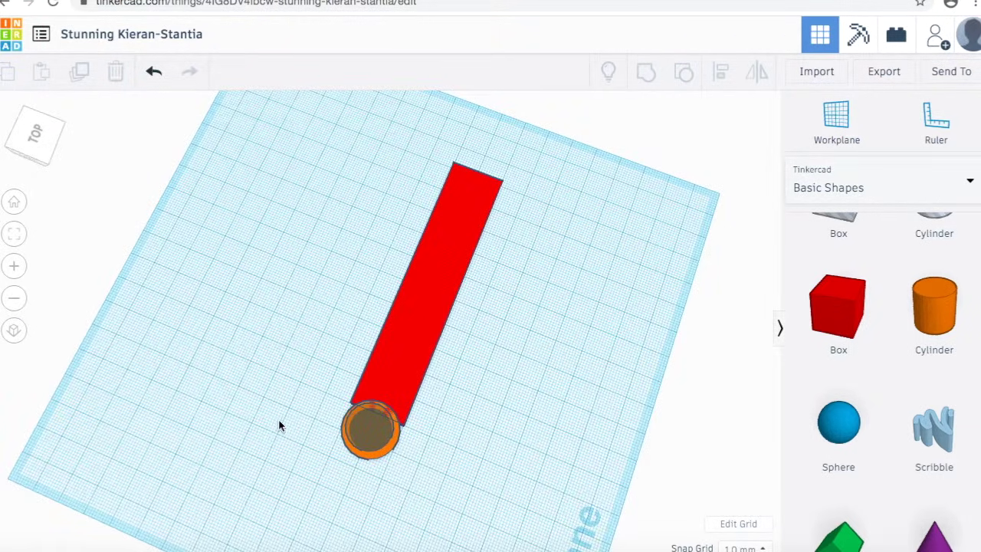
{"action": "right_click_drag", "start_coordinate": [360, 464], "coordinate": [237, 316]}
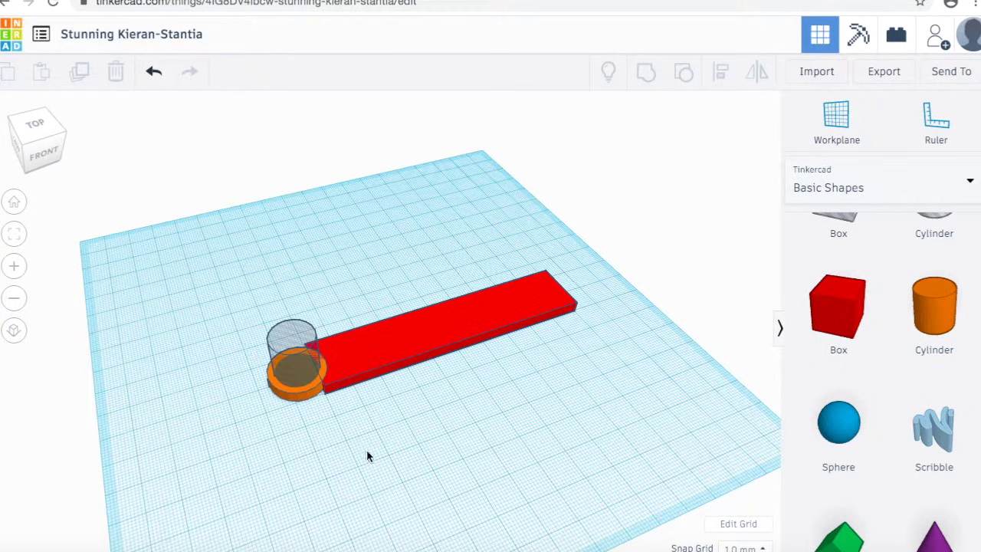
{"action": "left_click_drag", "start_coordinate": [221, 352], "coordinate": [287, 424]}
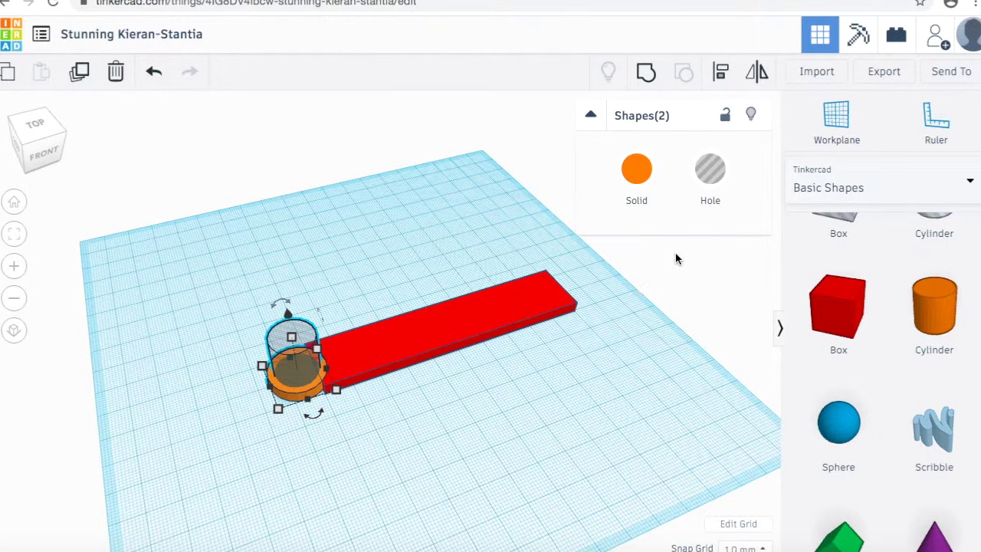
- Group the hole and the orange cylinder into a ring with a 15 mm hole
{"action": "left_click", "coordinate": [646, 73]}
{"action": "left_click", "coordinate": [584, 353]}
{"action": "right_click_drag", "start_coordinate": [585, 355], "coordinate": [562, 458]}
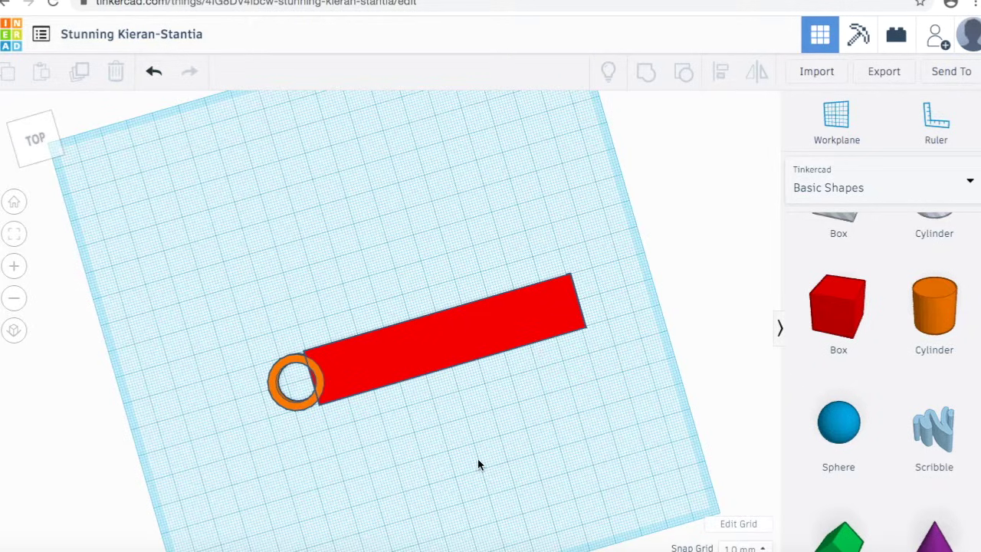
- Group the ring and the red bar into a single red keychain shape
{"action": "left_click_drag", "start_coordinate": [213, 313], "coordinate": [572, 408]}
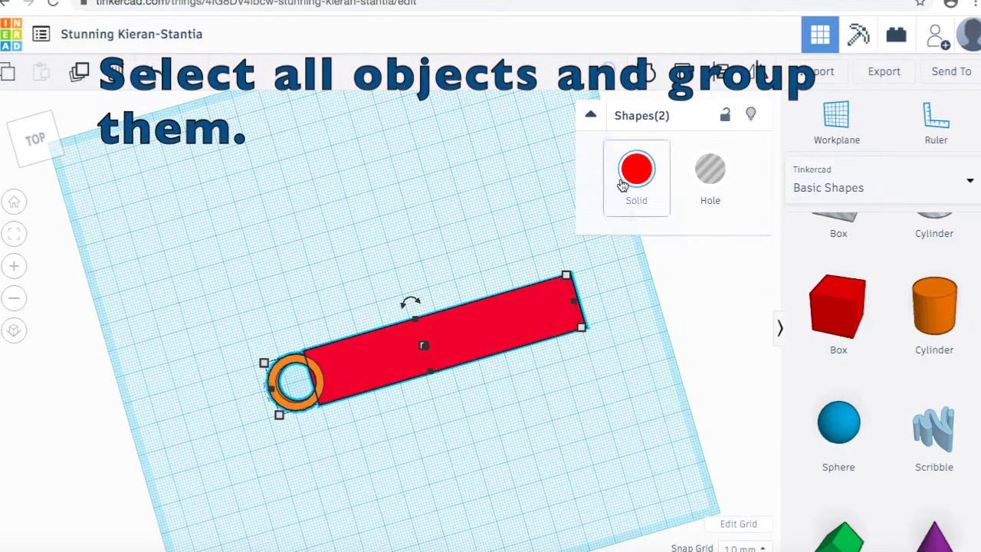
{"action": "left_click", "coordinate": [653, 72]}
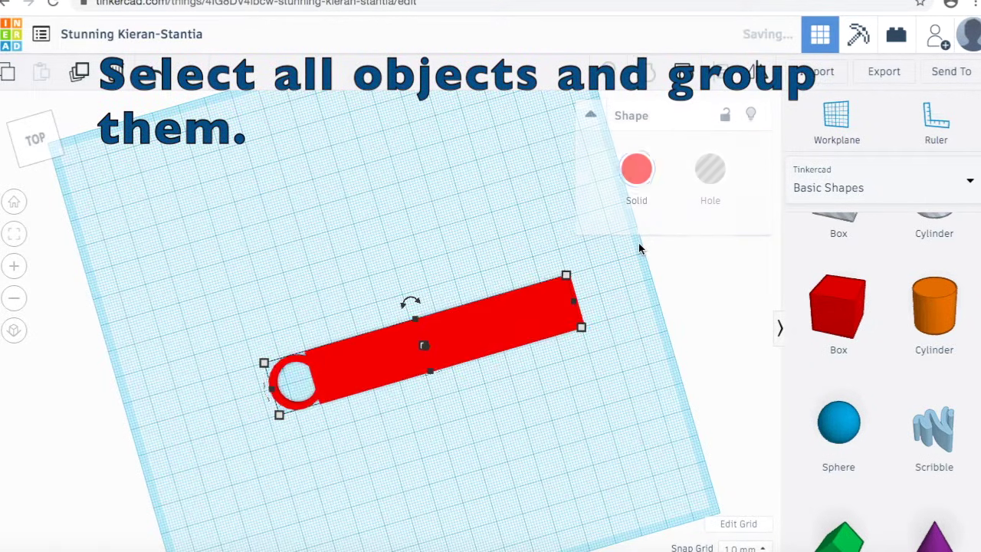
{"action": "left_click", "coordinate": [612, 389]}
{"action": "right_click_drag", "start_coordinate": [574, 399], "coordinate": [454, 392]}
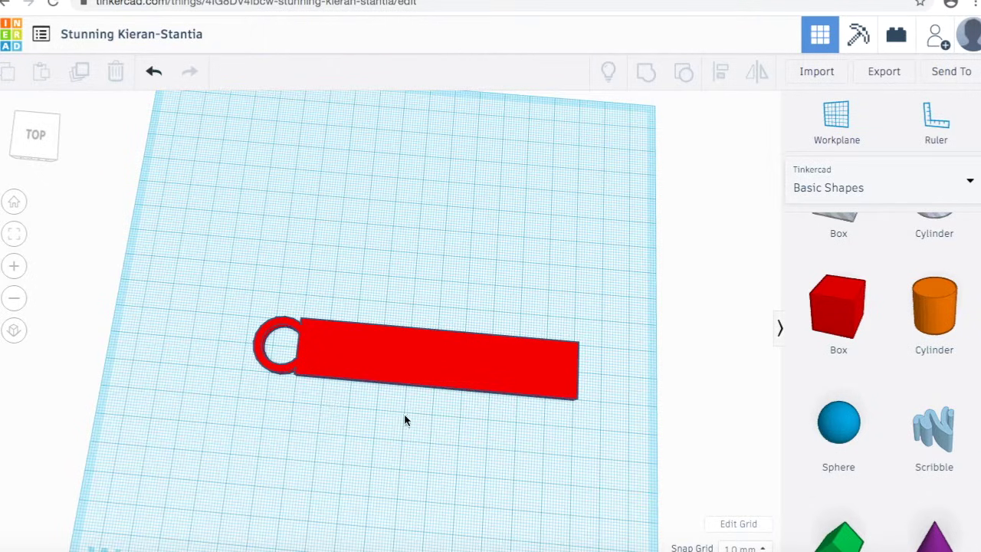
{"action": "right_click_drag", "start_coordinate": [406, 418], "coordinate": [407, 374]}
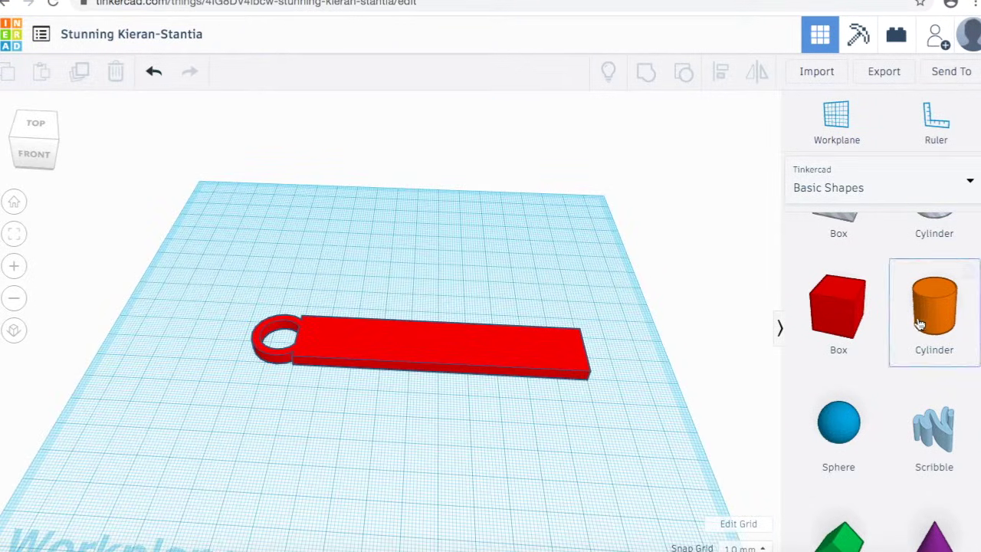
{"action": "scroll", "coordinate": [923, 324], "scroll_direction": "down", "scroll_amount": 3}
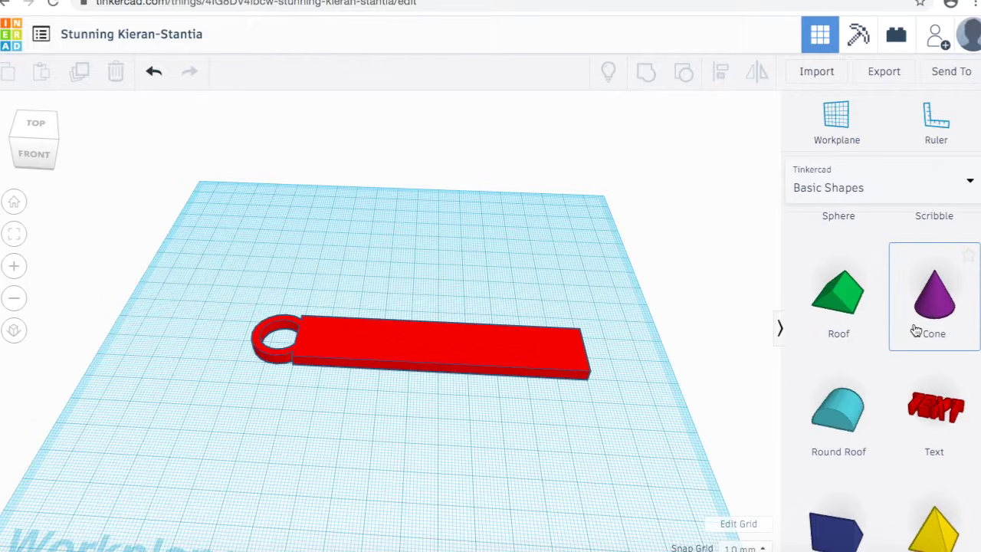
{"action": "scroll", "coordinate": [915, 329], "scroll_direction": "down", "scroll_amount": 3}
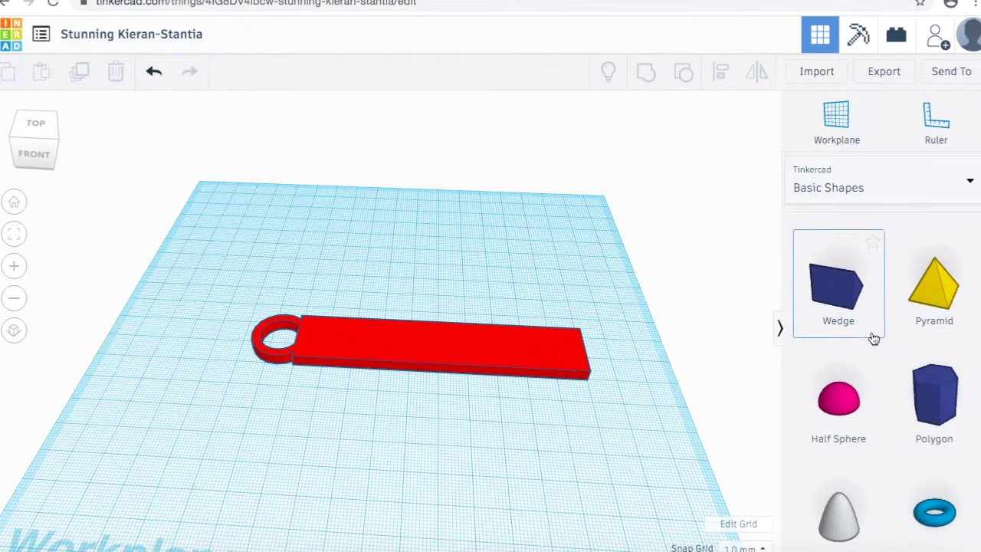
{"action": "scroll", "coordinate": [872, 339], "scroll_direction": "down", "scroll_amount": 5}
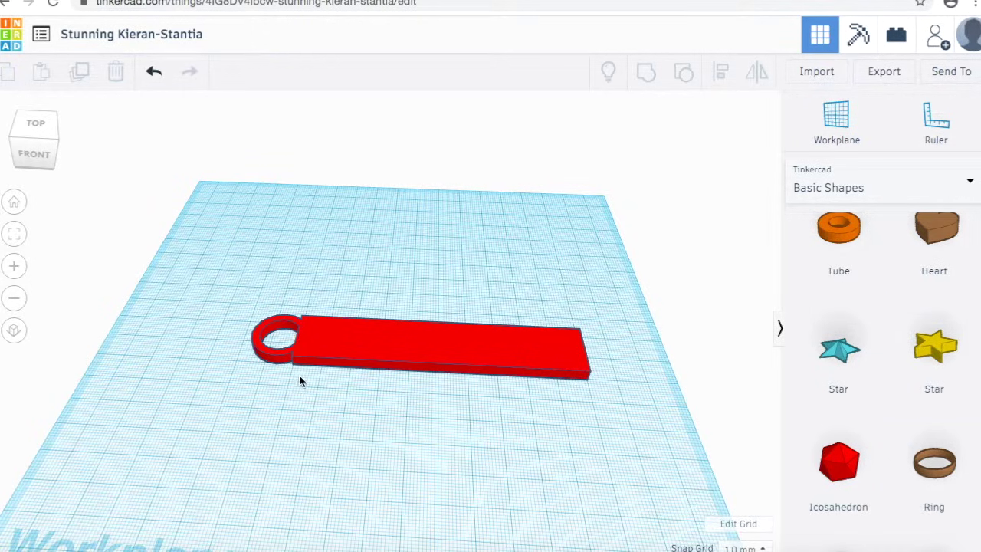
{"action": "right_click_drag", "start_coordinate": [305, 448], "coordinate": [376, 542]}
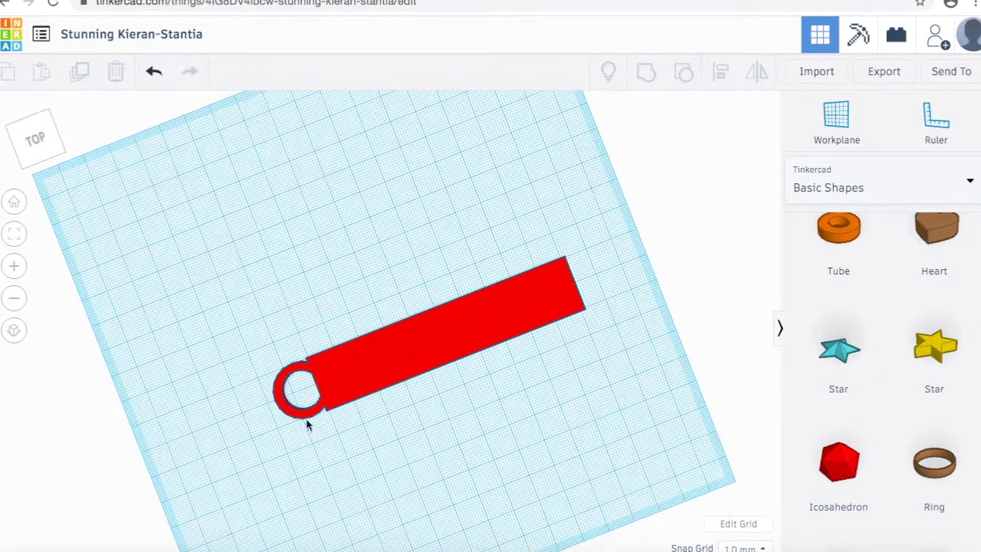
{"action": "scroll", "coordinate": [423, 449], "scroll_direction": "down", "scroll_amount": 2}
{"action": "scroll", "coordinate": [422, 448], "scroll_direction": "up", "scroll_amount": 8}
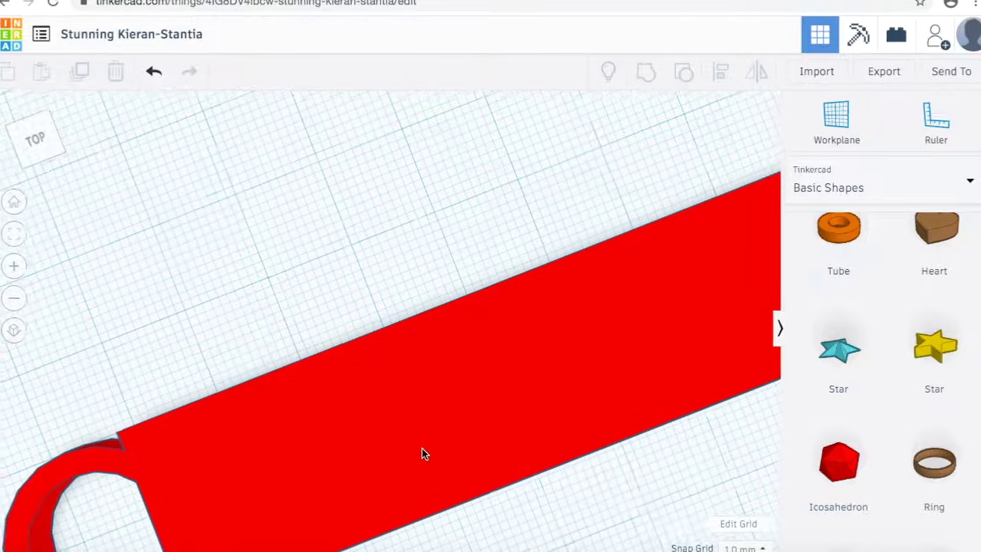
{"action": "scroll", "coordinate": [428, 460], "scroll_direction": "up", "scroll_amount": 2}
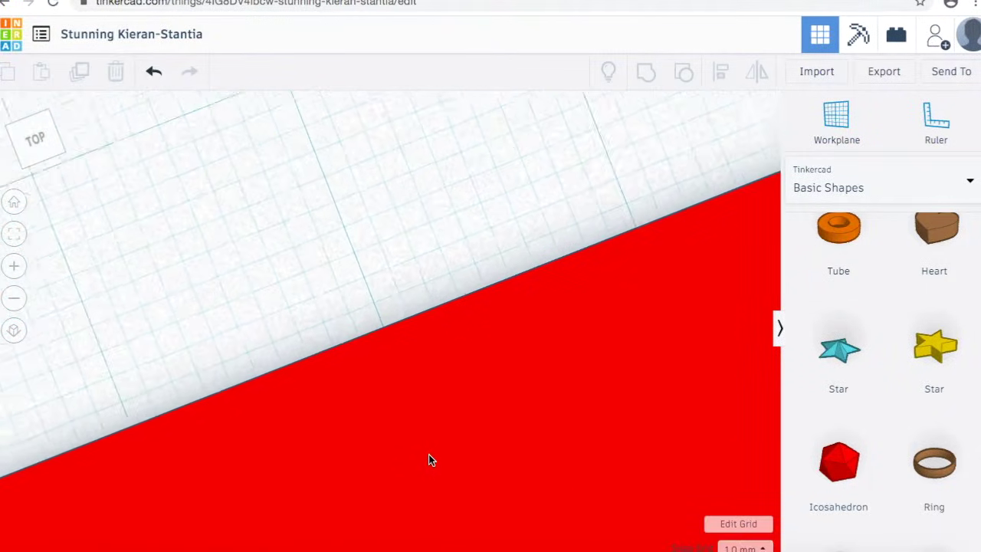
{"action": "scroll", "coordinate": [428, 456], "scroll_direction": "down", "scroll_amount": 4}
{"action": "right_click_drag", "start_coordinate": [428, 458], "coordinate": [366, 417]}
{"action": "right_click_drag", "start_coordinate": [427, 458], "coordinate": [409, 436]}
{"action": "scroll", "coordinate": [920, 422], "scroll_direction": "up", "scroll_amount": 1}
{"action": "scroll", "coordinate": [950, 430], "scroll_direction": "down", "scroll_amount": 2}
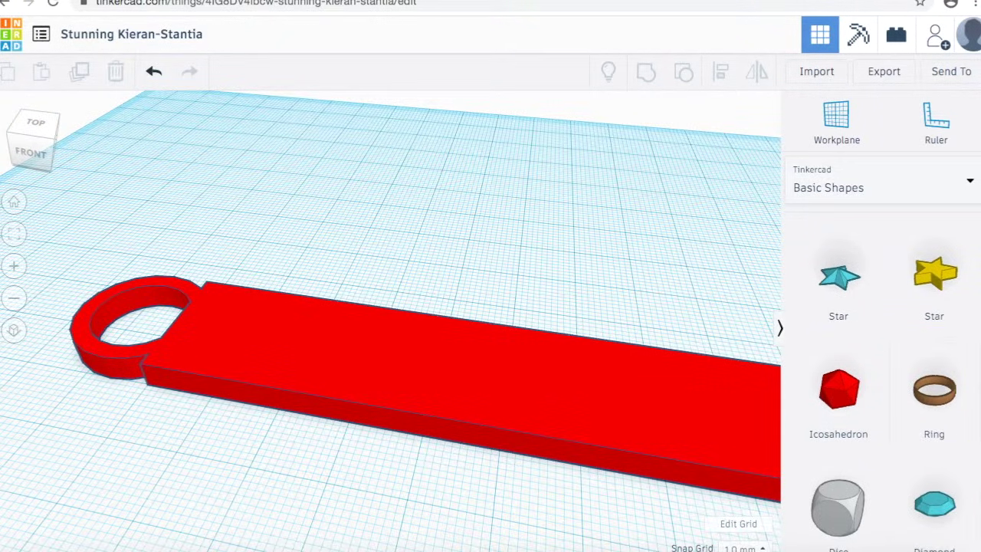
{"action": "scroll", "coordinate": [970, 429], "scroll_direction": "up", "scroll_amount": 5}
{"action": "scroll", "coordinate": [969, 390], "scroll_direction": "up", "scroll_amount": 4}
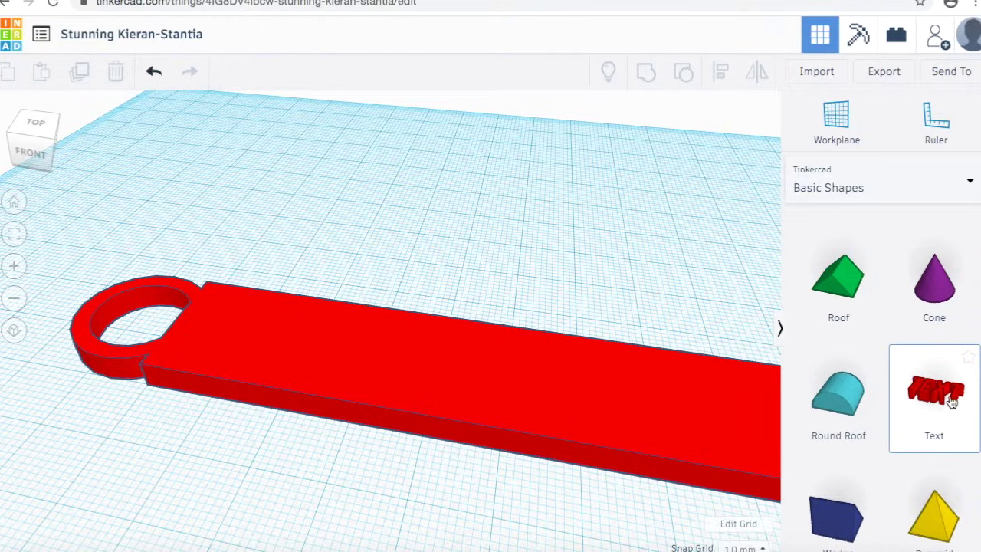
- Add a Text shape on the red bar and change its wording from TEXT to 'Windsor'
{"action": "left_click_drag", "start_coordinate": [951, 402], "coordinate": [449, 382]}
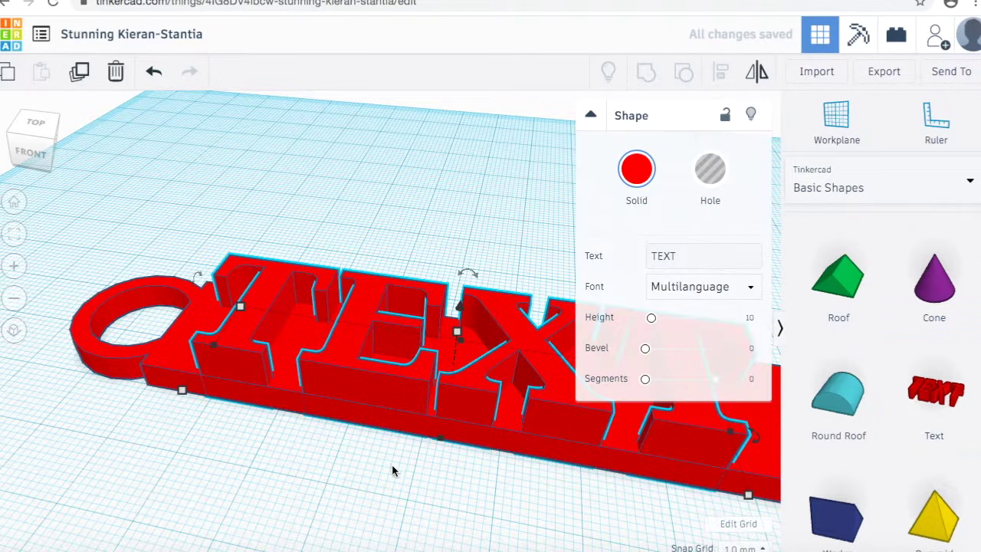
{"action": "left_click", "coordinate": [438, 495]}
{"action": "scroll", "coordinate": [559, 460], "scroll_direction": "down", "scroll_amount": 5}
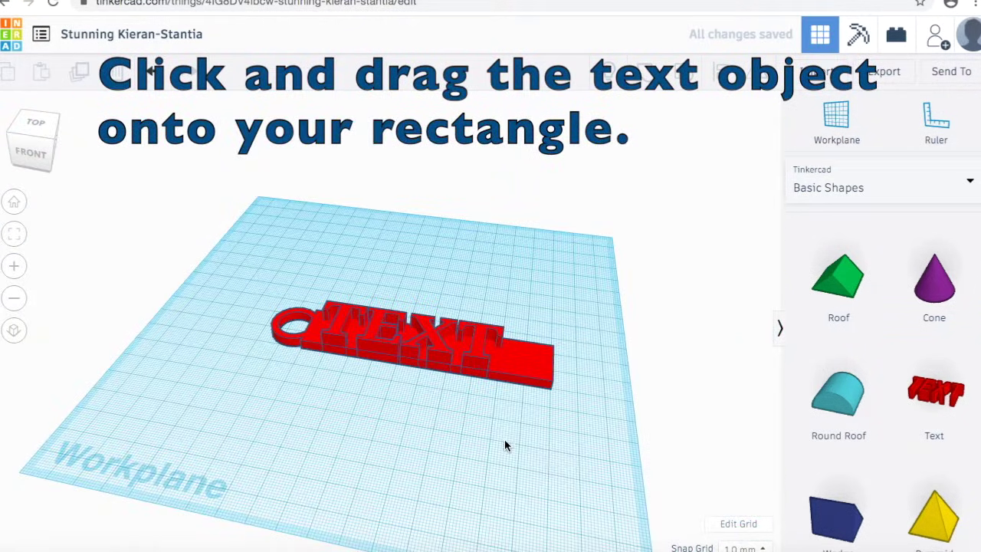
{"action": "right_click_drag", "start_coordinate": [504, 445], "coordinate": [482, 473]}
{"action": "left_click", "coordinate": [394, 364]}
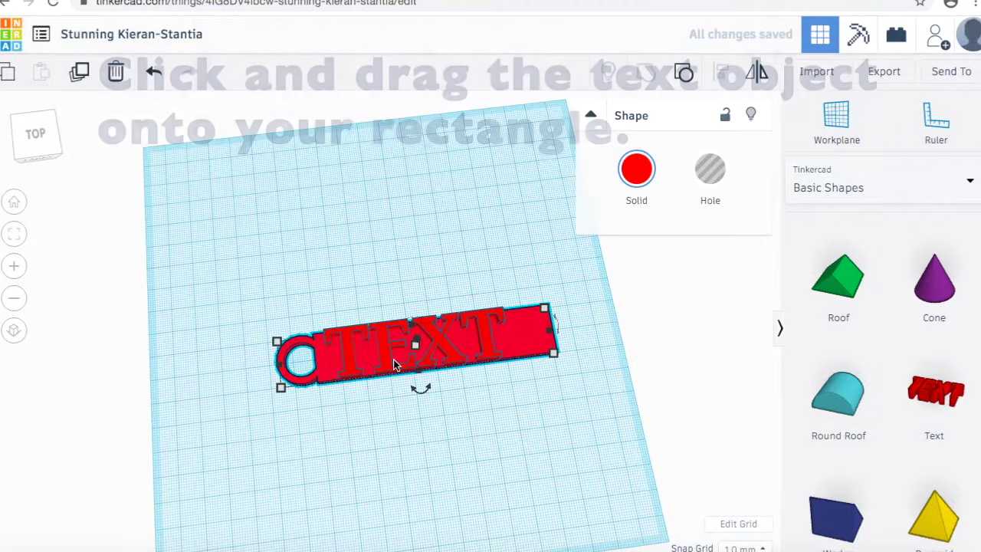
{"action": "left_click", "coordinate": [399, 362]}
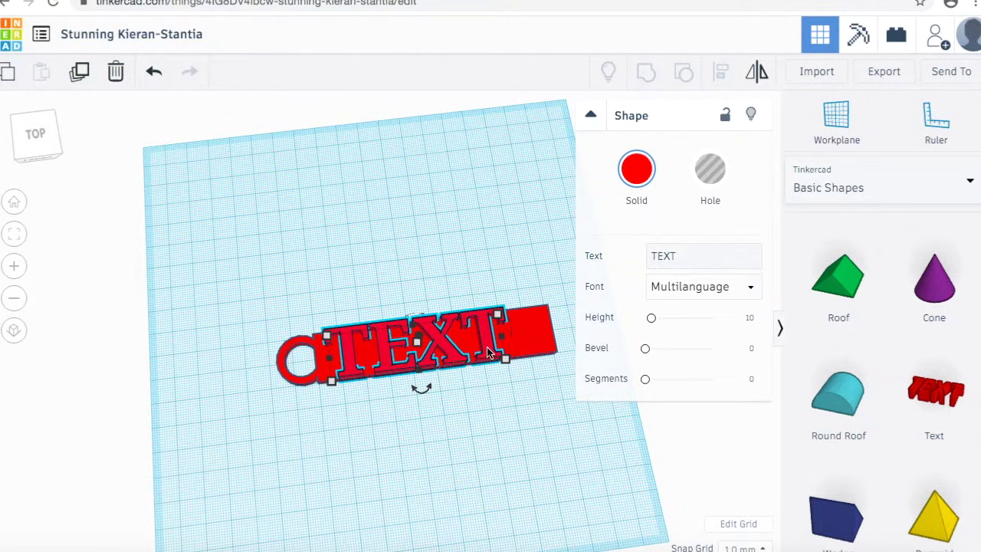
{"action": "left_click", "coordinate": [692, 258]}
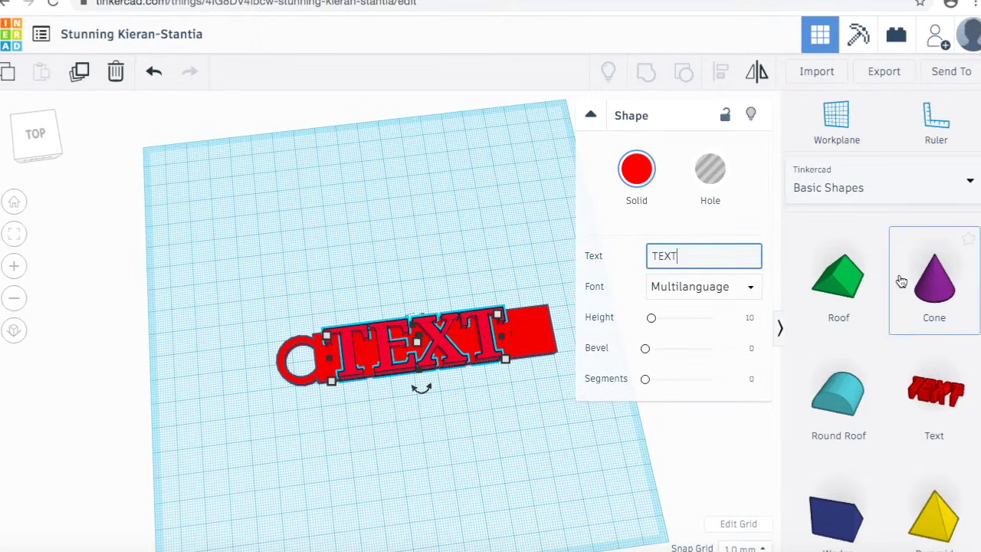
{"action": "key", "text": "BackSpace"}
{"action": "key", "text": "BackSpace"}
{"action": "key", "text": "BackSpace"}
{"action": "key", "text": "BackSpace"}
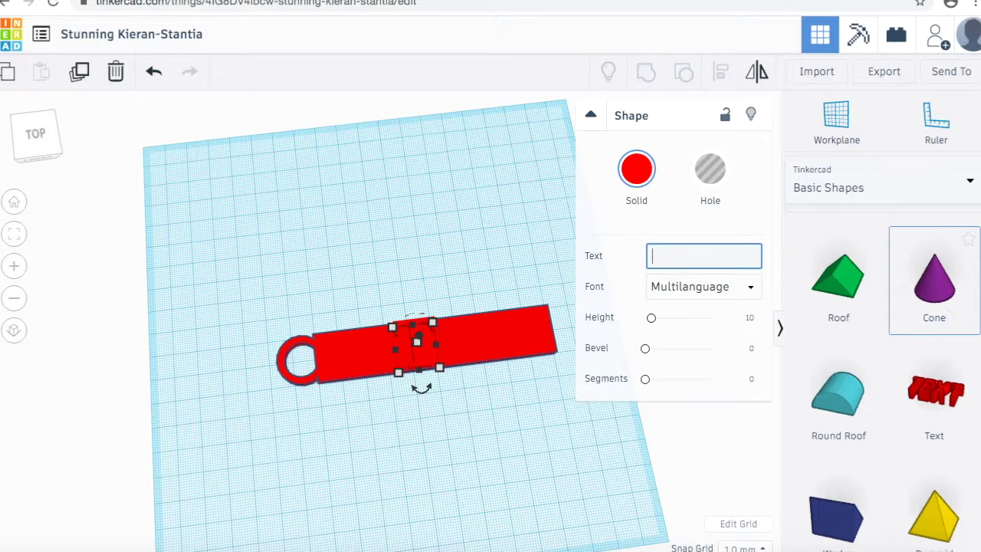
{"action": "type", "text": "Windsor"}
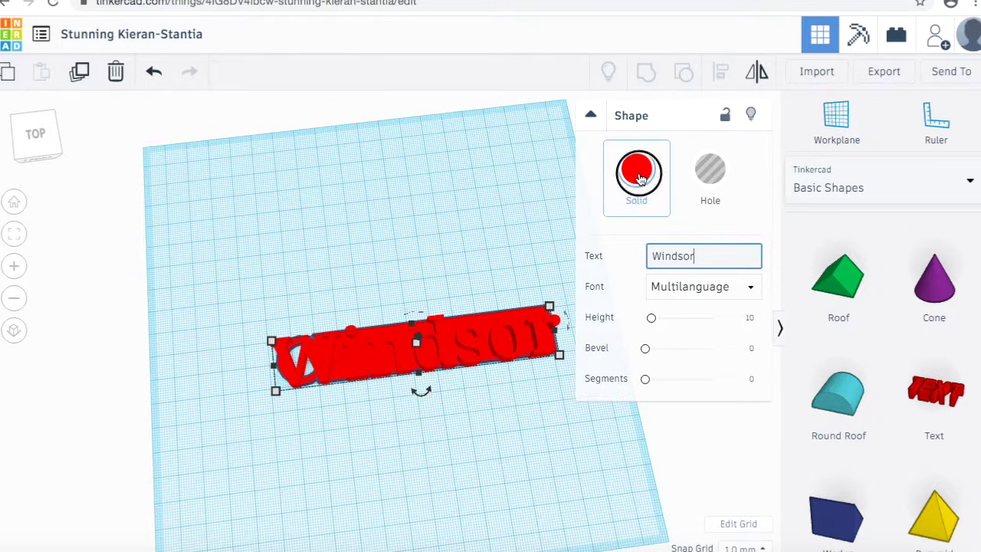
- Colour the Windsor text dark green from the Solid colour presets
{"action": "left_click", "coordinate": [636, 168]}
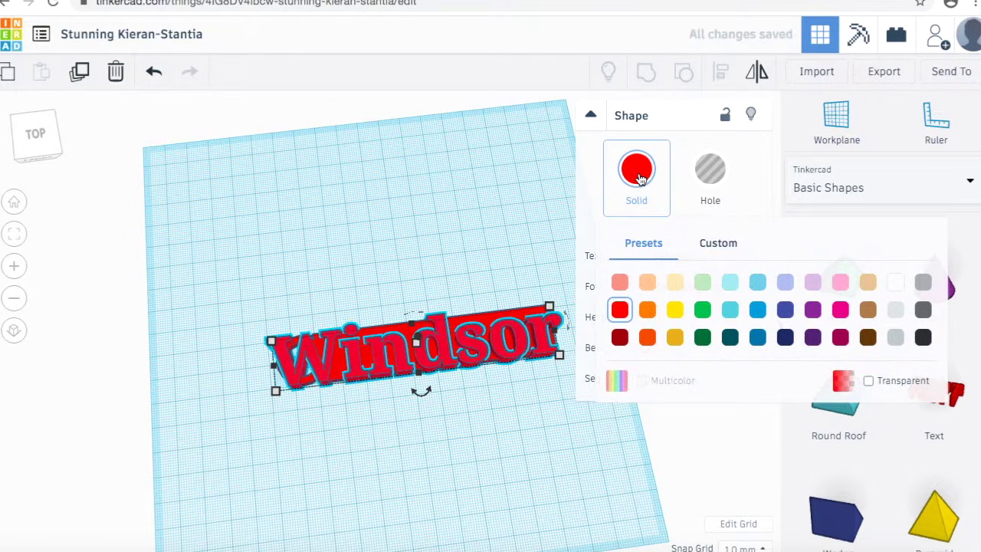
{"action": "left_click", "coordinate": [700, 344]}
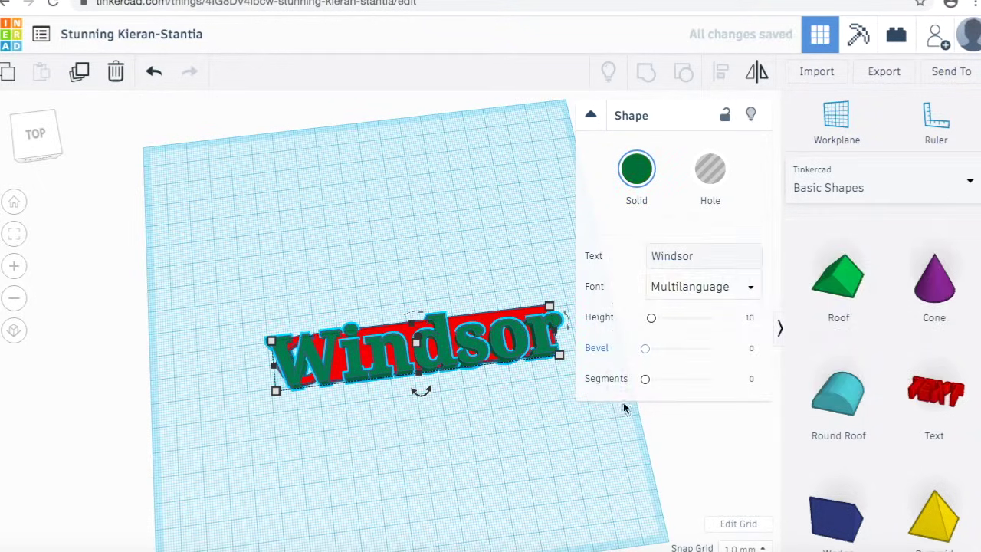
{"action": "left_click", "coordinate": [527, 464]}
{"action": "right_click_drag", "start_coordinate": [527, 464], "coordinate": [506, 437]}
{"action": "left_click", "coordinate": [428, 361]}
{"action": "right_click_drag", "start_coordinate": [427, 360], "coordinate": [400, 428]}
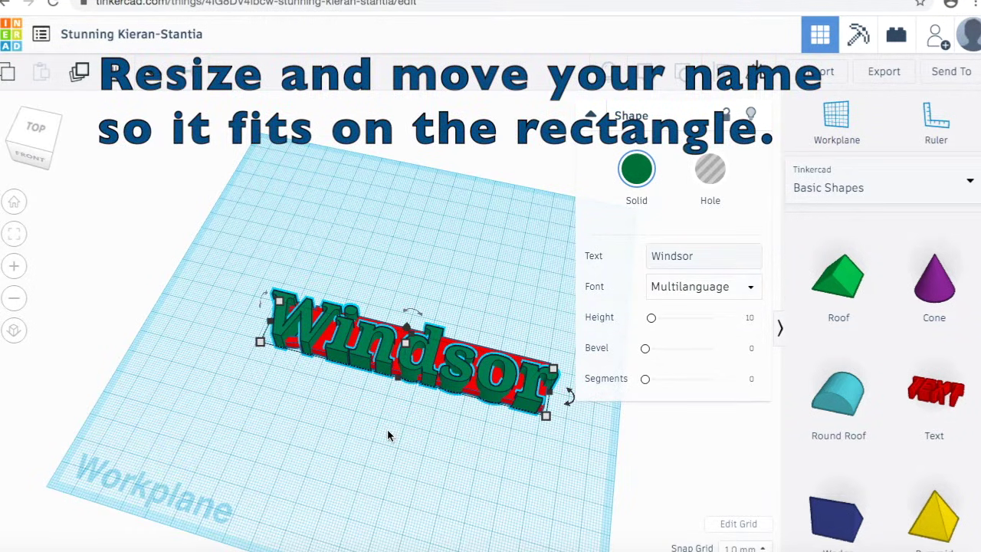
- Shrink the Windsor text from 109 down to 71 mm wide
{"action": "right_click_drag", "start_coordinate": [383, 499], "coordinate": [418, 360]}
{"action": "mouse_move", "coordinate": [416, 352]}
{"action": "left_mouse_down"}
{"action": "mouse_move", "coordinate": [425, 337]}
{"action": "mouse_move", "coordinate": [431, 345]}
{"action": "left_mouse_up"}
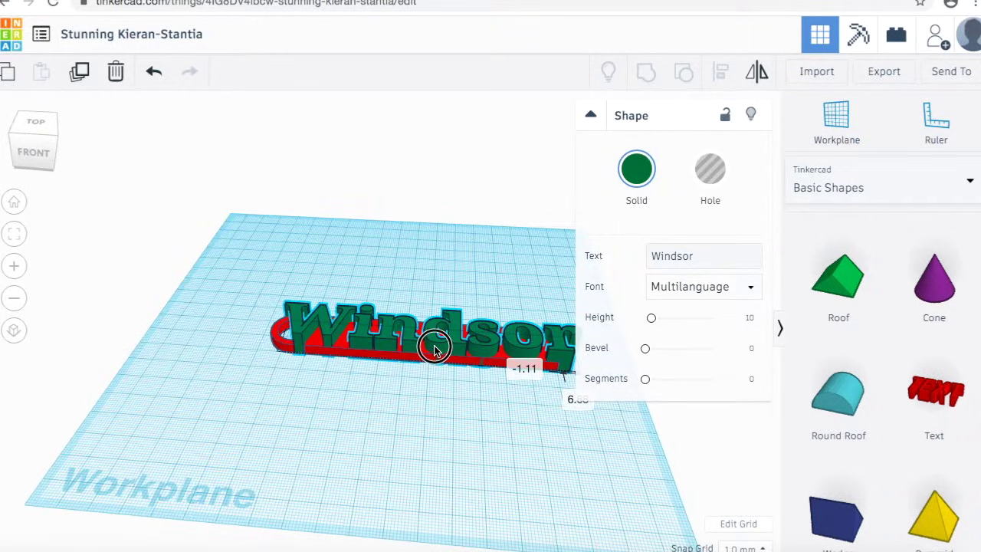
{"action": "left_click", "coordinate": [414, 414]}
{"action": "left_click", "coordinate": [306, 343]}
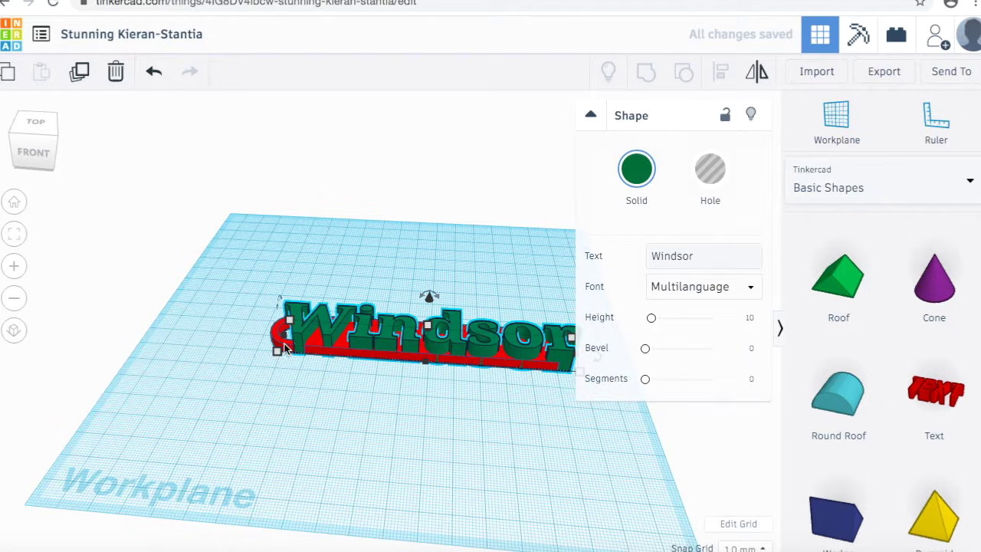
{"action": "left_click_drag", "start_coordinate": [281, 351], "coordinate": [341, 350]}
{"action": "right_click_drag", "start_coordinate": [368, 419], "coordinate": [385, 506]}
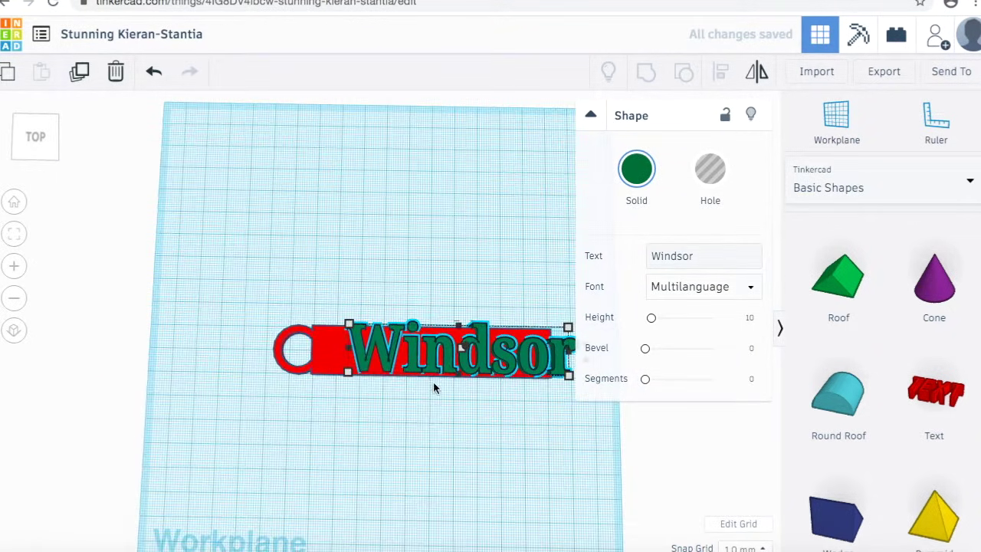
{"action": "left_click_drag", "start_coordinate": [348, 372], "coordinate": [404, 371]}
- Move the Windsor text onto the red bar and check its position from several angles
{"action": "left_click_drag", "start_coordinate": [466, 366], "coordinate": [353, 367]}
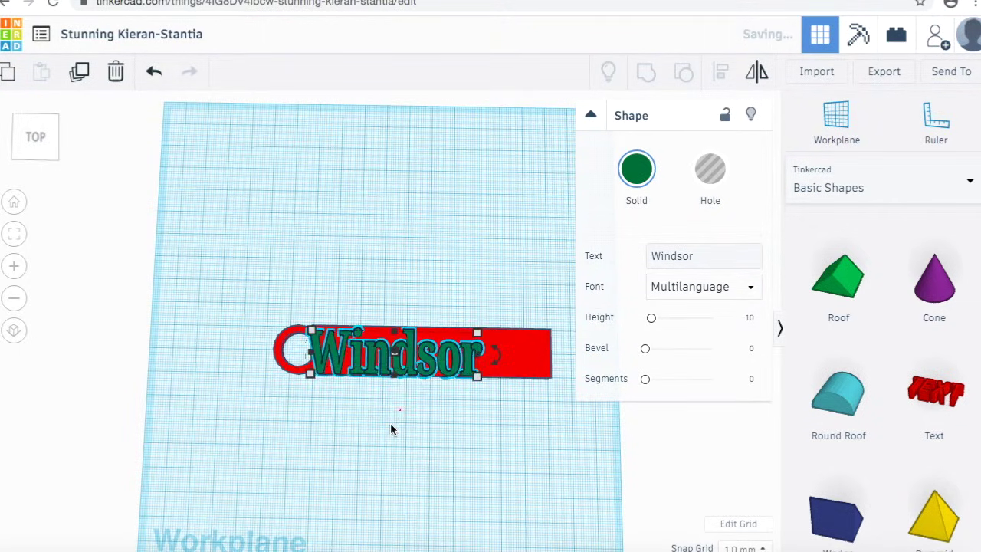
{"action": "left_click", "coordinate": [394, 432]}
{"action": "right_click_drag", "start_coordinate": [394, 431], "coordinate": [437, 443]}
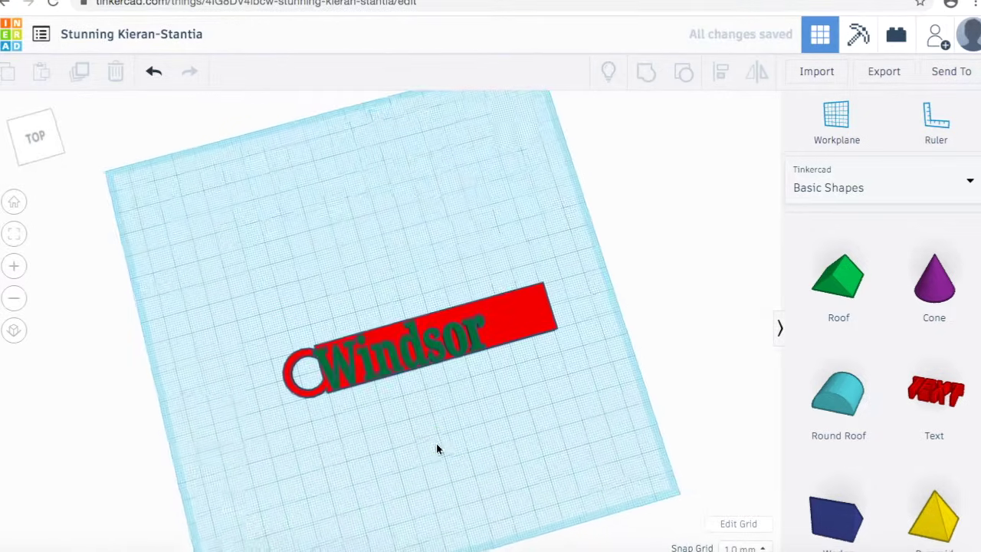
{"action": "scroll", "coordinate": [414, 437], "scroll_direction": "down", "scroll_amount": 8}
{"action": "scroll", "coordinate": [392, 427], "scroll_direction": "up", "scroll_amount": 10}
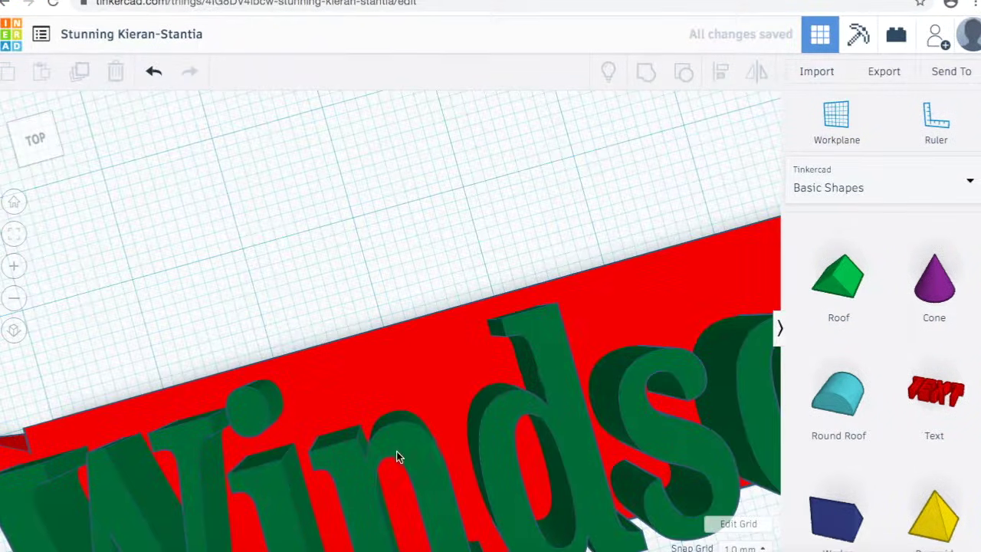
{"action": "right_click_drag", "start_coordinate": [406, 436], "coordinate": [467, 422]}
{"action": "scroll", "coordinate": [346, 410], "scroll_direction": "up", "scroll_amount": 2}
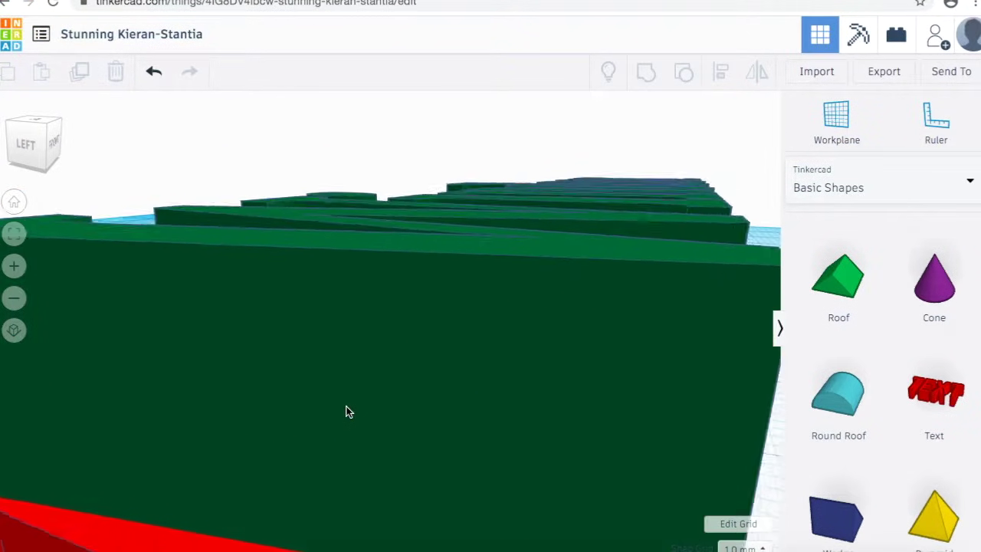
{"action": "scroll", "coordinate": [355, 414], "scroll_direction": "down", "scroll_amount": 10}
{"action": "right_click_drag", "start_coordinate": [355, 414], "coordinate": [327, 461]}
- Nudge the Windsor text slightly along the bar, then select both the text and bar
{"action": "left_click", "coordinate": [341, 374]}
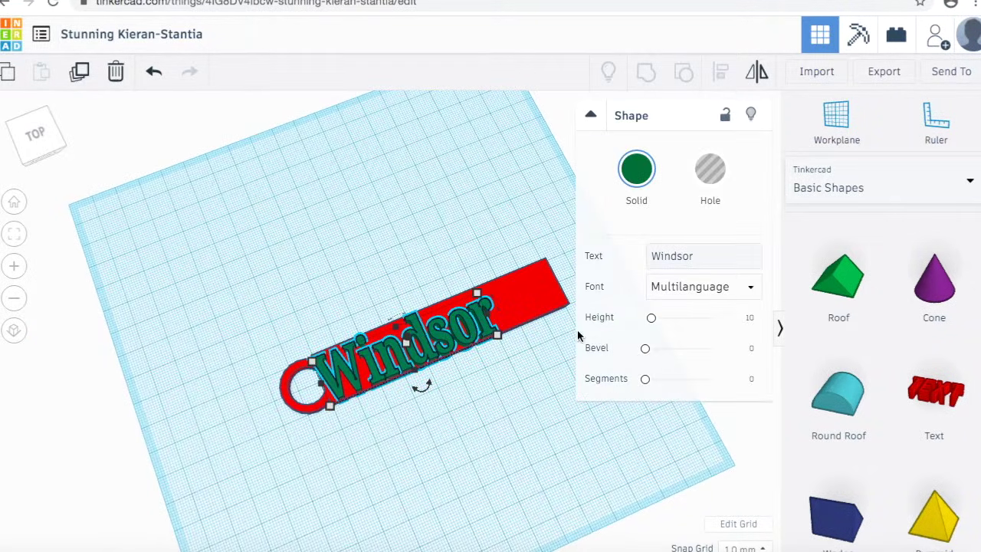
{"action": "key", "text": "Right"}
{"action": "key", "text": "Right"}
{"action": "key", "text": "Right"}
{"action": "key", "text": "Right"}
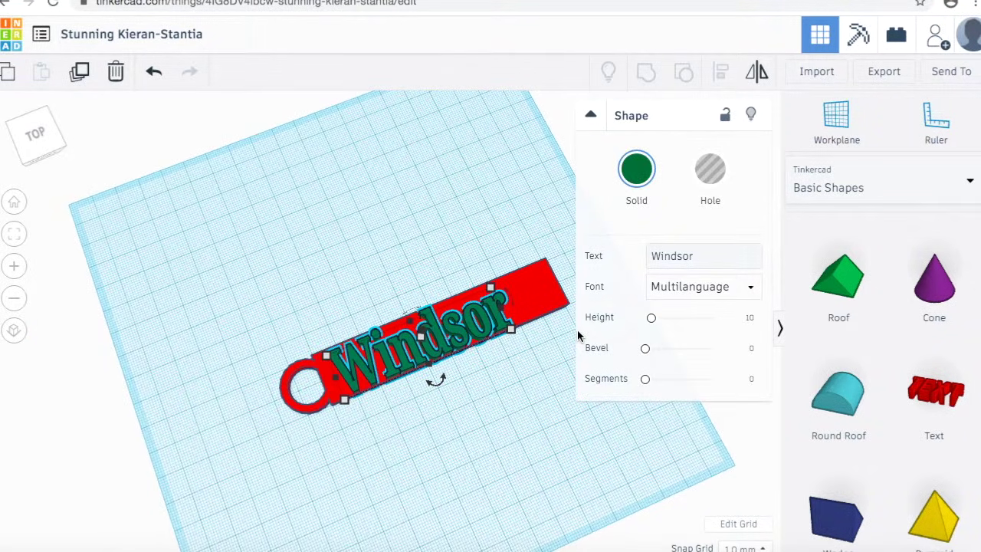
{"action": "left_click", "coordinate": [535, 429]}
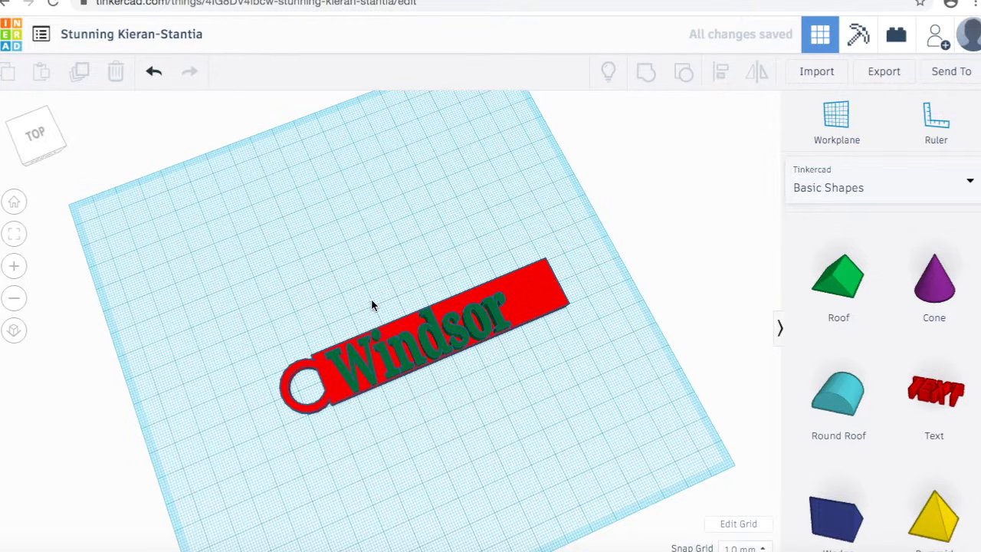
{"action": "left_click_drag", "start_coordinate": [427, 402], "coordinate": [431, 401]}
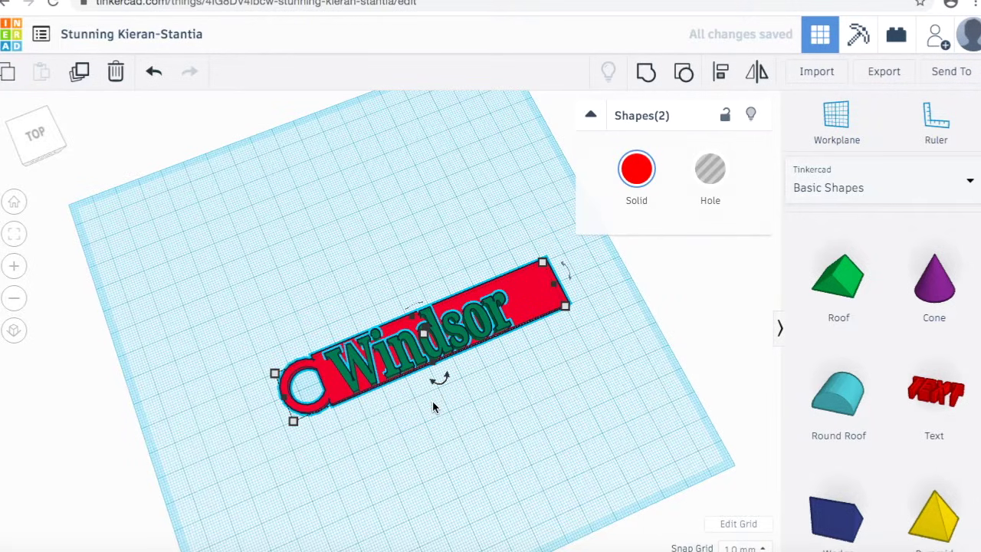
- Centre the Windsor text on the red bar with the Align middle handle, then view from the front
{"action": "left_click", "coordinate": [724, 76]}
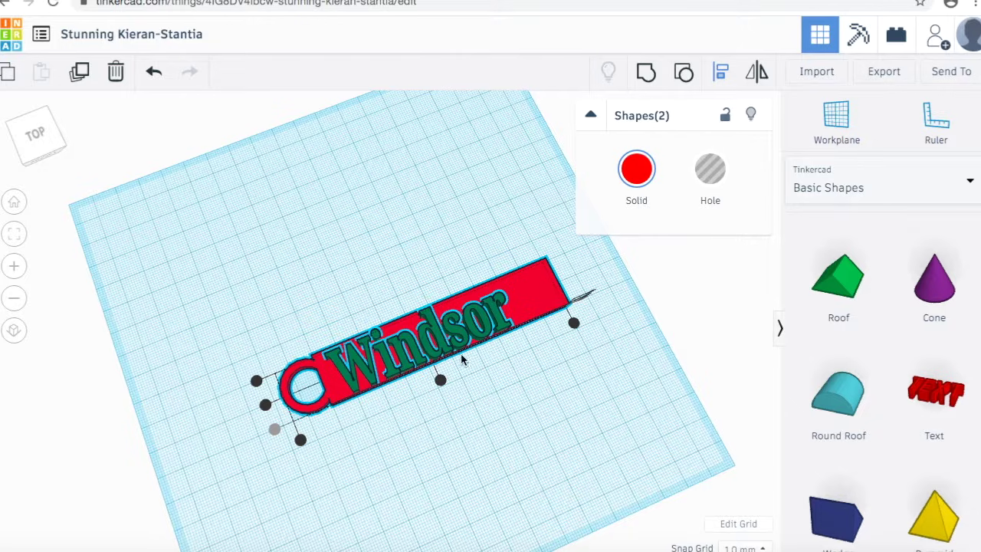
{"action": "left_click", "coordinate": [265, 405]}
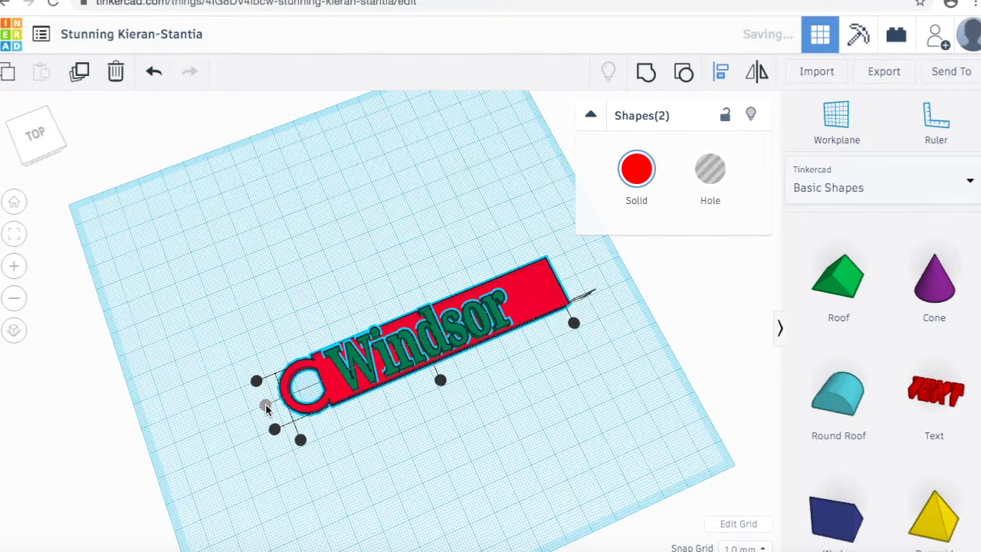
{"action": "left_click", "coordinate": [502, 420]}
{"action": "mouse_move", "coordinate": [473, 403]}
{"action": "right_mouse_down"}
{"action": "mouse_move", "coordinate": [484, 436]}
{"action": "mouse_move", "coordinate": [464, 416]}
{"action": "right_mouse_up"}
{"action": "scroll", "coordinate": [464, 414], "scroll_direction": "up", "scroll_amount": 6}
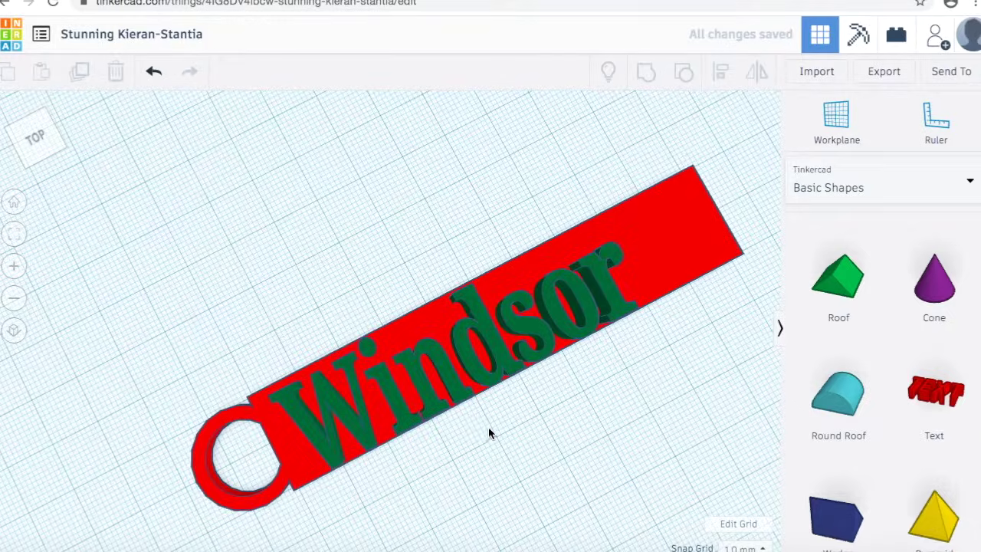
{"action": "right_click_drag", "start_coordinate": [475, 418], "coordinate": [416, 345]}
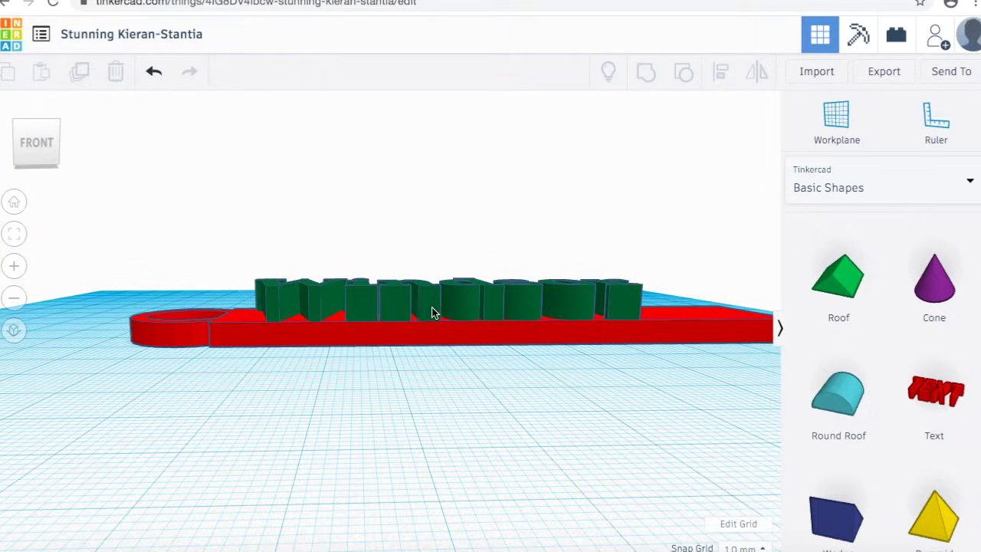
- Change the Windsor text's height to 3 mm and review the keychain from above
{"action": "left_click", "coordinate": [391, 314]}
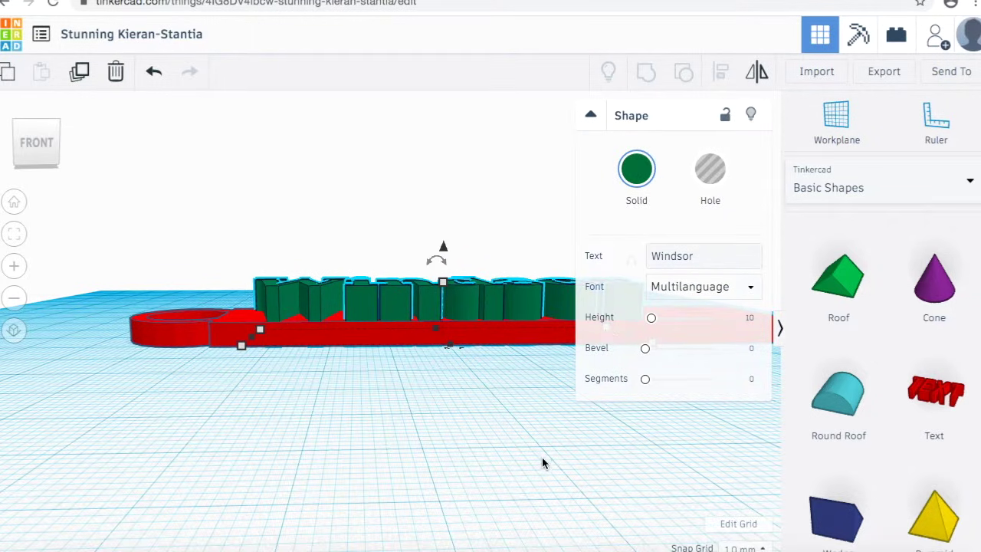
{"action": "left_click", "coordinate": [588, 115]}
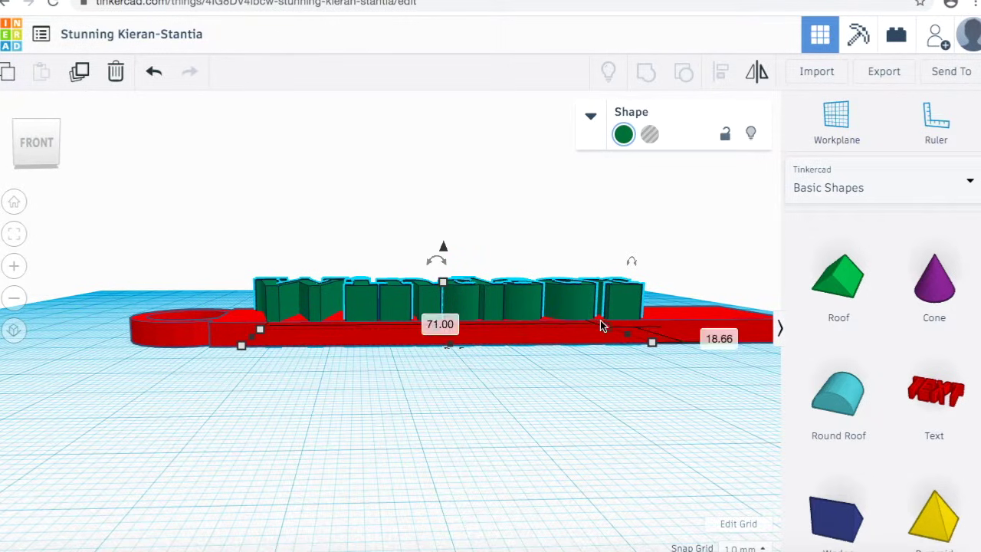
{"action": "mouse_move", "coordinate": [445, 281]}
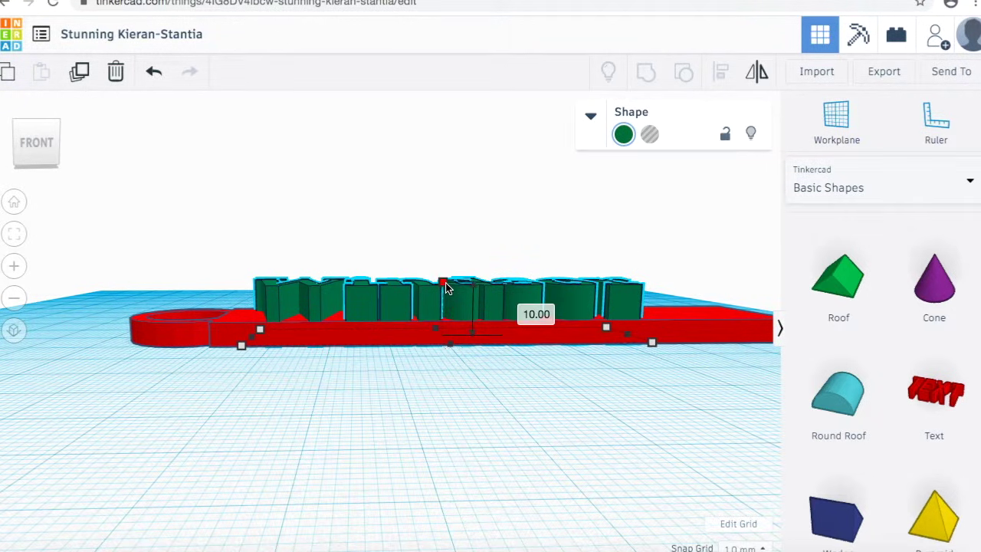
{"action": "left_click", "coordinate": [524, 311]}
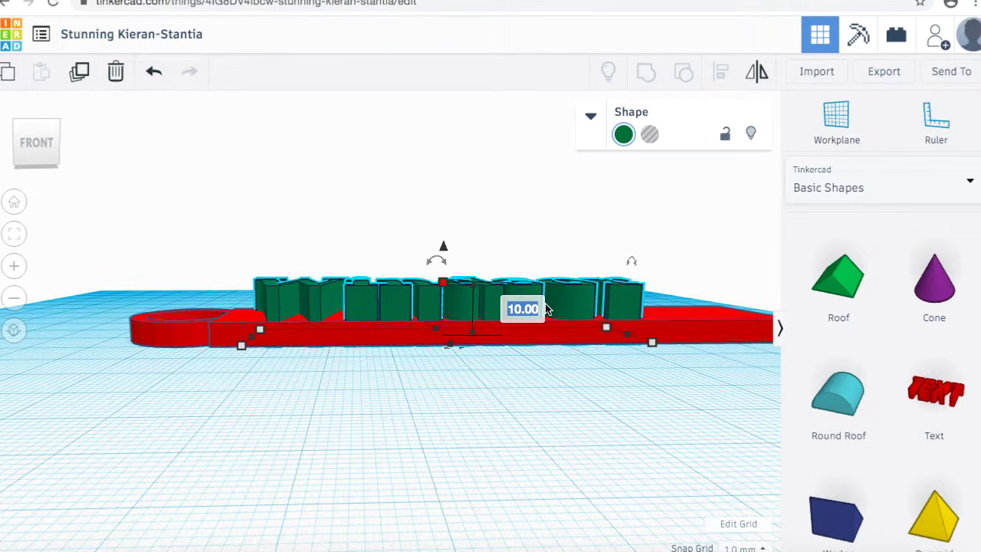
{"action": "type", "text": "3"}
{"action": "key", "text": "Return"}
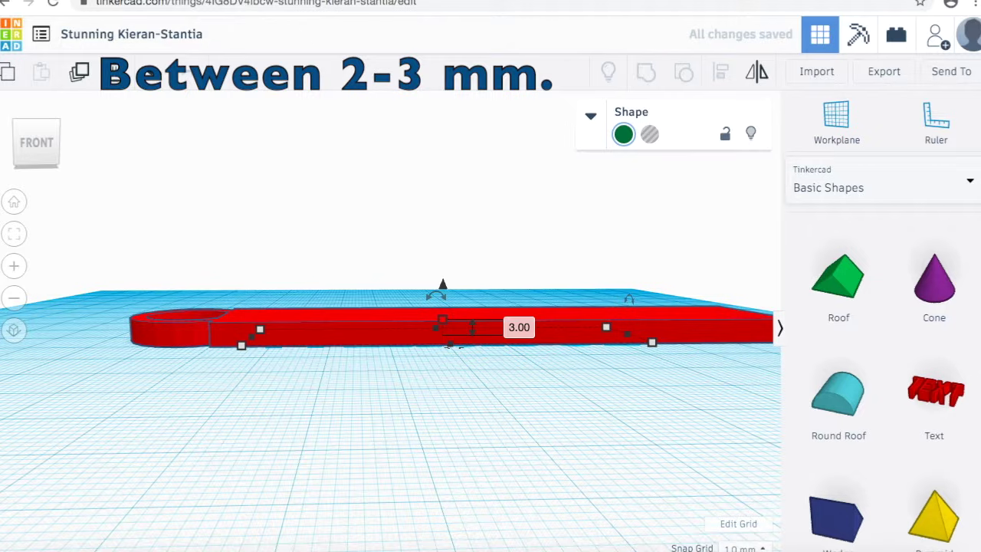
{"action": "left_click", "coordinate": [443, 399]}
{"action": "right_click_drag", "start_coordinate": [453, 424], "coordinate": [500, 475]}
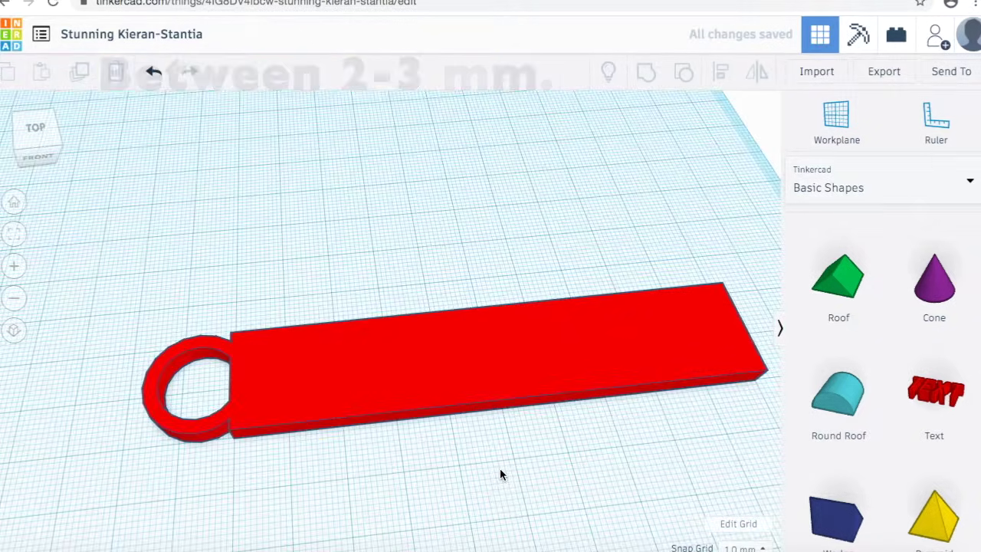
{"action": "scroll", "coordinate": [500, 472], "scroll_direction": "down", "scroll_amount": 5}
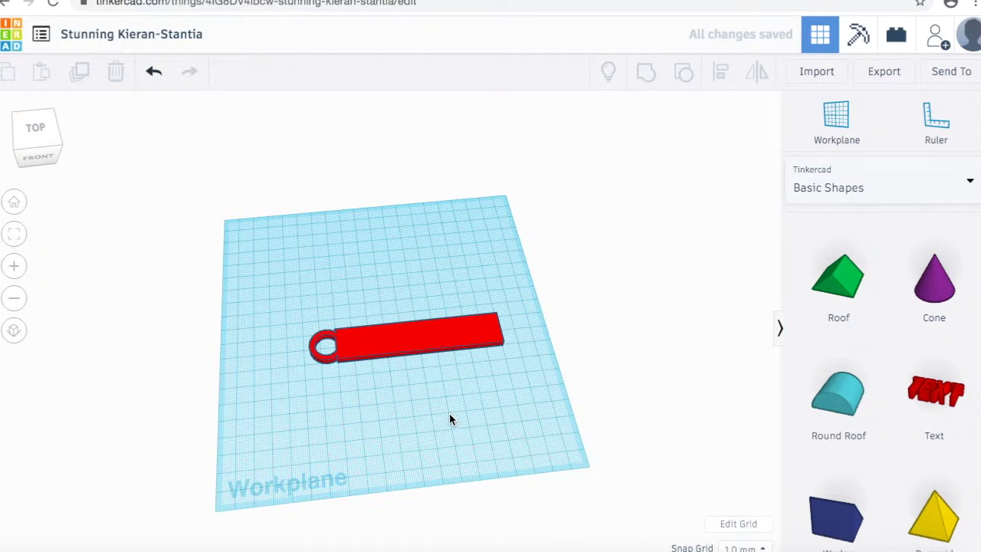
{"action": "left_click", "coordinate": [403, 350]}
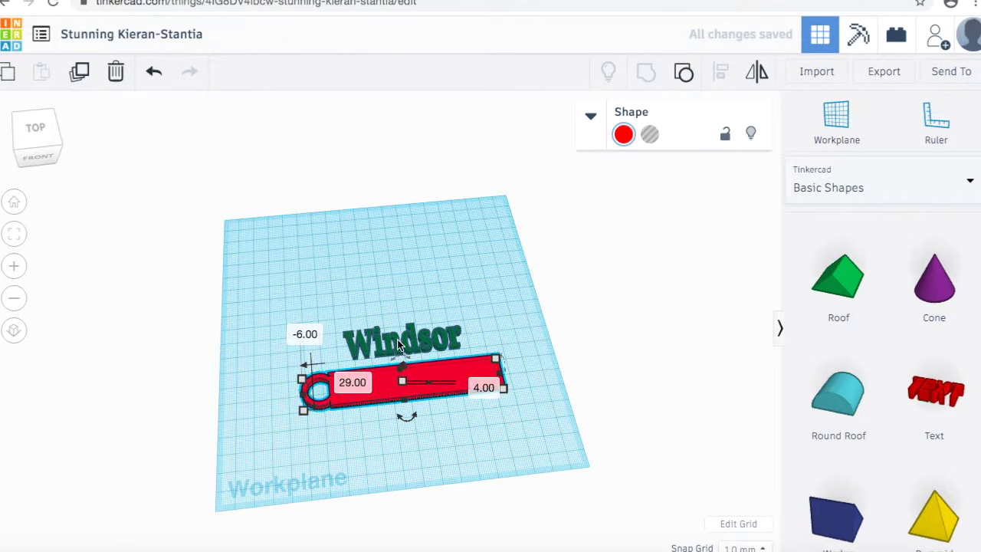
{"action": "left_click", "coordinate": [398, 346]}
{"action": "right_click_drag", "start_coordinate": [427, 434], "coordinate": [406, 367]}
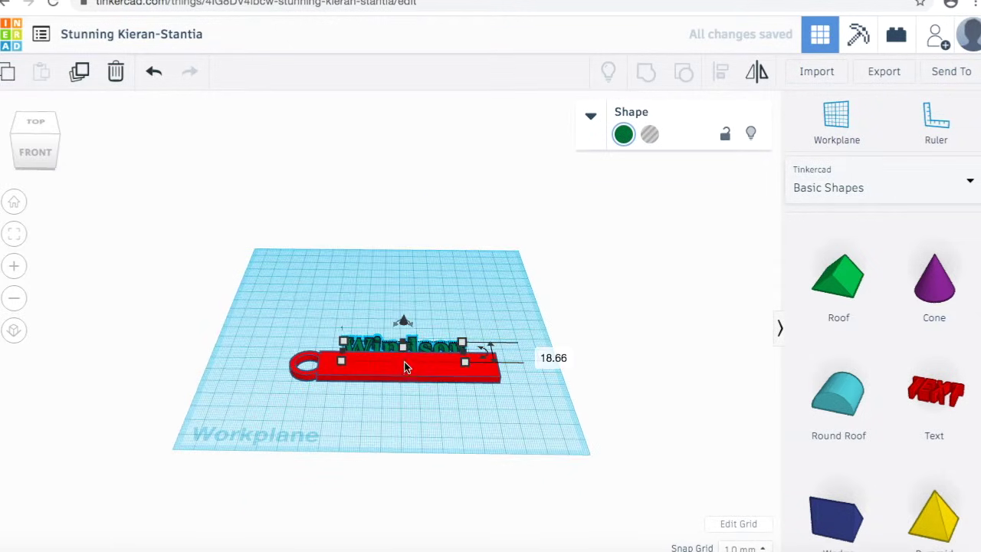
- Lift the Windsor text and move it over the red bar
{"action": "left_click_drag", "start_coordinate": [405, 326], "coordinate": [401, 314]}
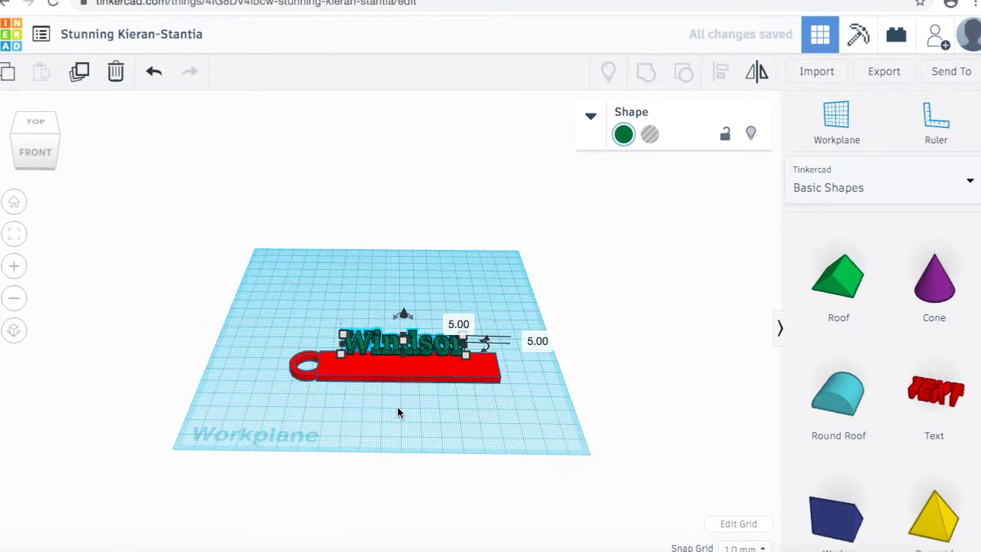
{"action": "right_click_drag", "start_coordinate": [400, 412], "coordinate": [426, 410]}
{"action": "scroll", "coordinate": [424, 408], "scroll_direction": "down", "scroll_amount": 4}
{"action": "scroll", "coordinate": [422, 409], "scroll_direction": "up", "scroll_amount": 8}
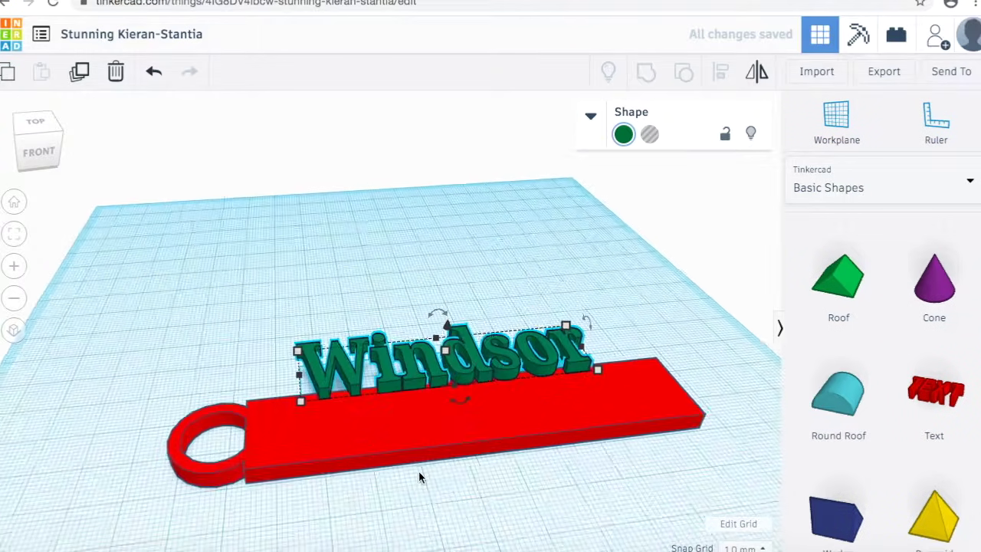
{"action": "right_click_drag", "start_coordinate": [407, 452], "coordinate": [418, 343]}
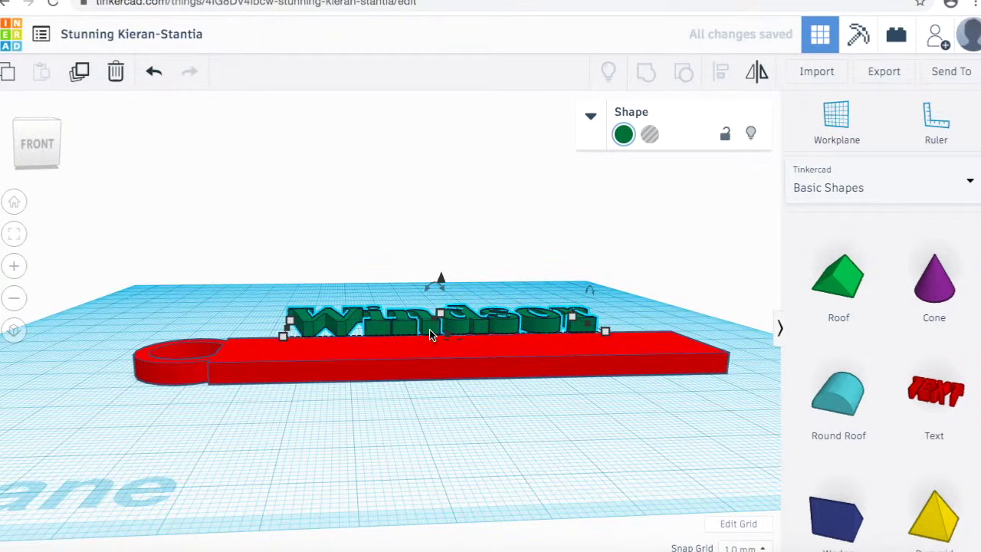
{"action": "left_click_drag", "start_coordinate": [431, 335], "coordinate": [435, 353]}
- Set the Windsor text's elevation to -1.00 so it sinks 1 mm into the bar
{"action": "mouse_move", "coordinate": [448, 291]}
{"action": "left_mouse_down"}
{"action": "mouse_move", "coordinate": [449, 282]}
{"action": "mouse_move", "coordinate": [446, 296]}
{"action": "left_mouse_up"}
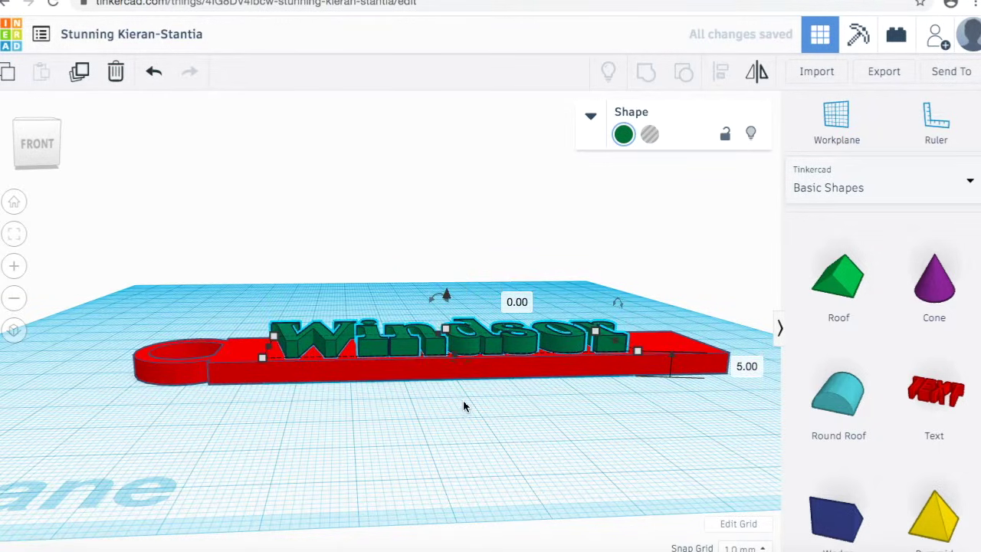
{"action": "scroll", "coordinate": [463, 409], "scroll_direction": "down", "scroll_amount": 5}
{"action": "scroll", "coordinate": [460, 407], "scroll_direction": "up", "scroll_amount": 7}
{"action": "right_click_drag", "start_coordinate": [427, 439], "coordinate": [412, 425]}
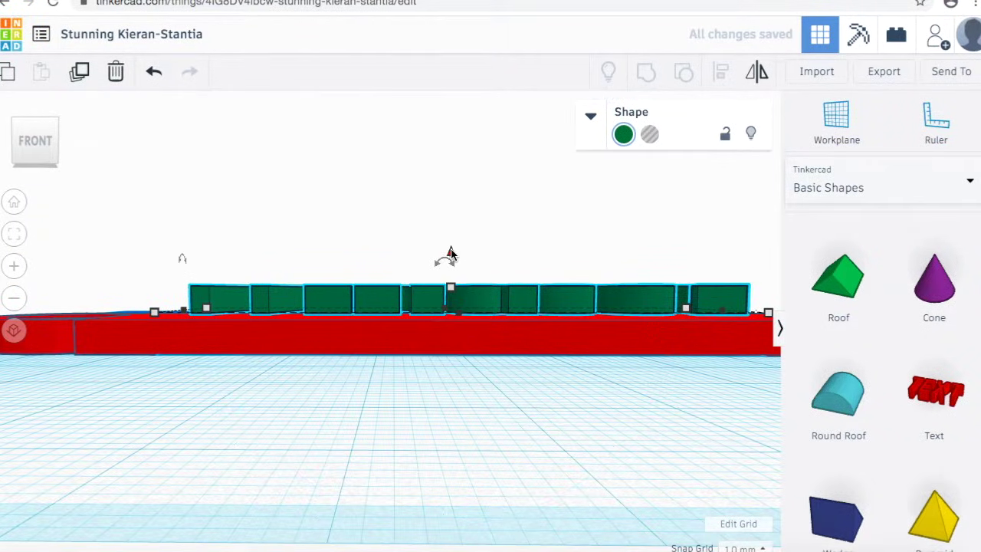
{"action": "left_click_drag", "start_coordinate": [450, 252], "coordinate": [451, 259]}
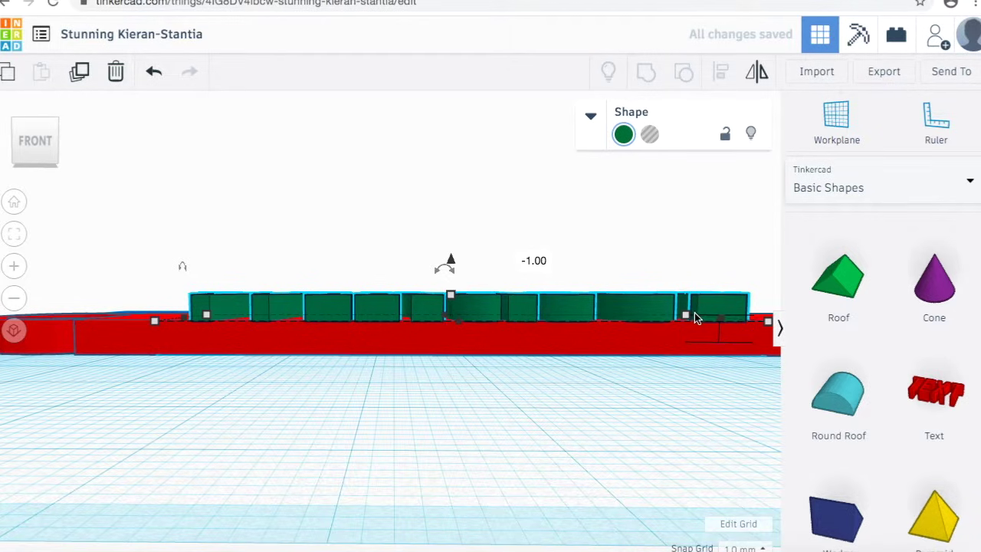
{"action": "left_click", "coordinate": [496, 384]}
{"action": "left_click", "coordinate": [460, 307]}
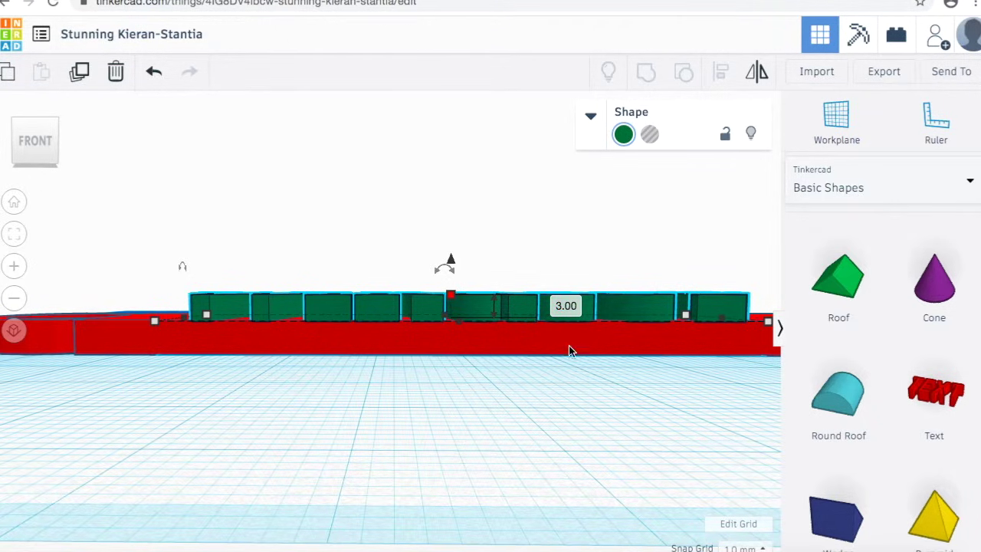
{"action": "left_click", "coordinate": [564, 390]}
{"action": "scroll", "coordinate": [562, 391], "scroll_direction": "up", "scroll_amount": 2}
{"action": "scroll", "coordinate": [562, 396], "scroll_direction": "down", "scroll_amount": 2}
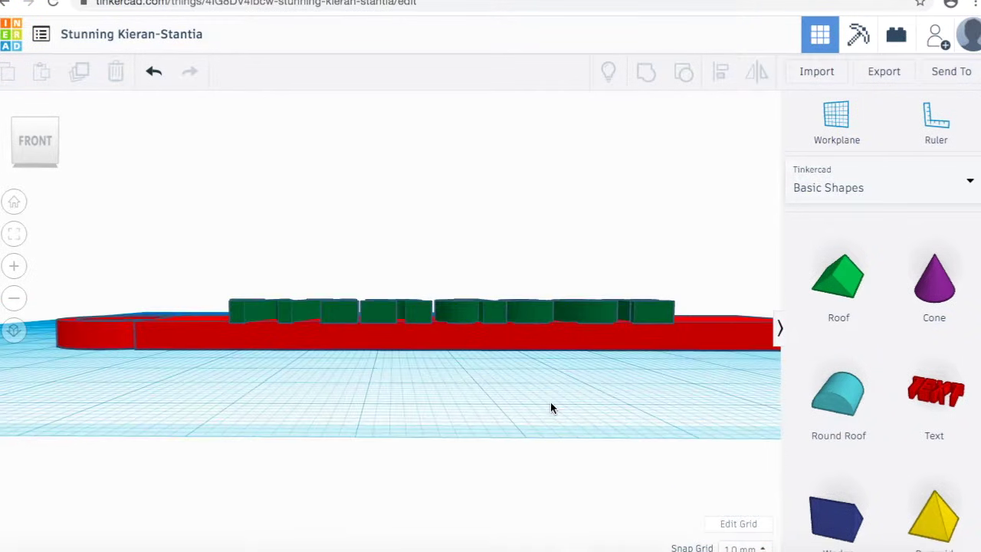
{"action": "right_click_drag", "start_coordinate": [550, 402], "coordinate": [545, 448]}
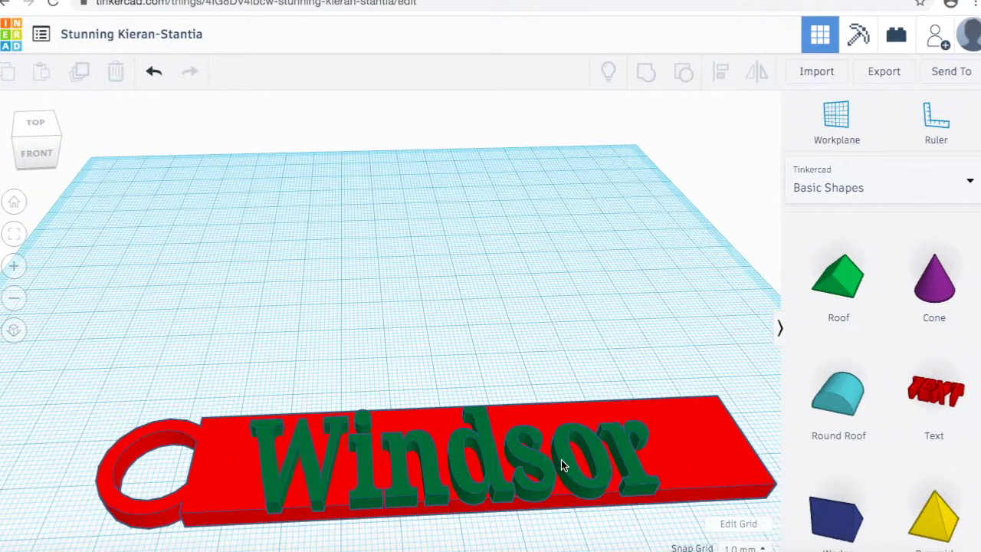
- Align the Windsor text and red bar along their left edges
{"action": "left_click", "coordinate": [567, 468]}
{"action": "left_click_drag", "start_coordinate": [123, 355], "coordinate": [414, 525]}
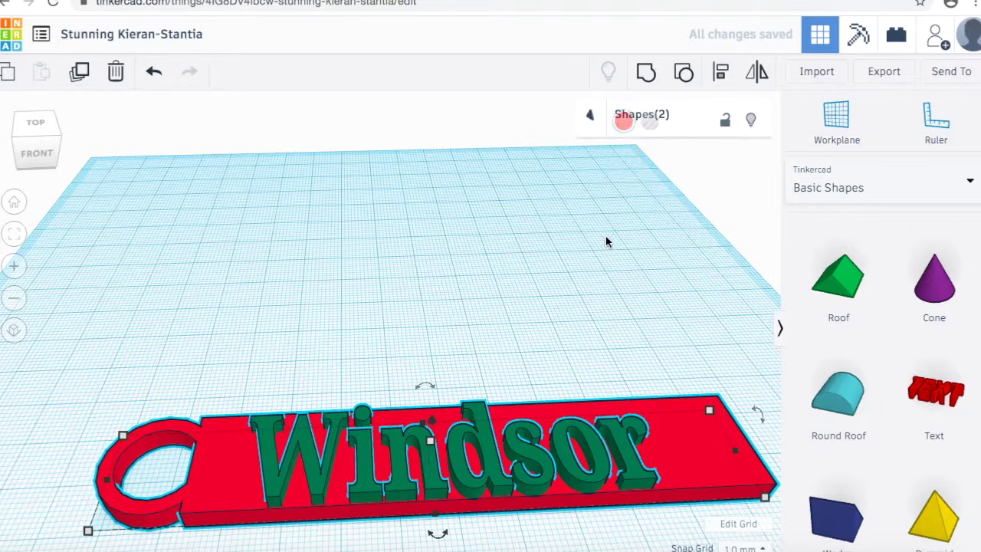
{"action": "left_click", "coordinate": [716, 80]}
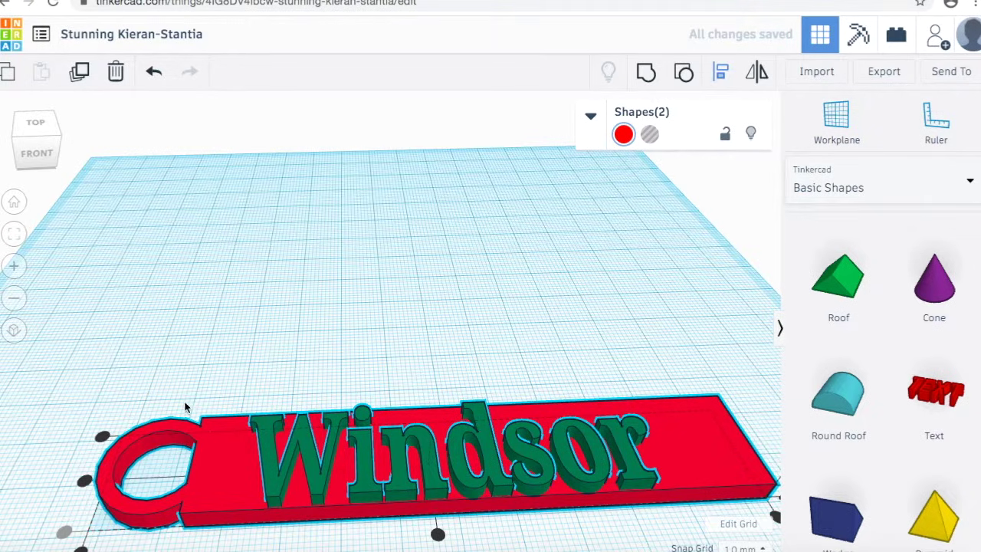
{"action": "left_click", "coordinate": [84, 481]}
{"action": "left_click", "coordinate": [327, 349]}
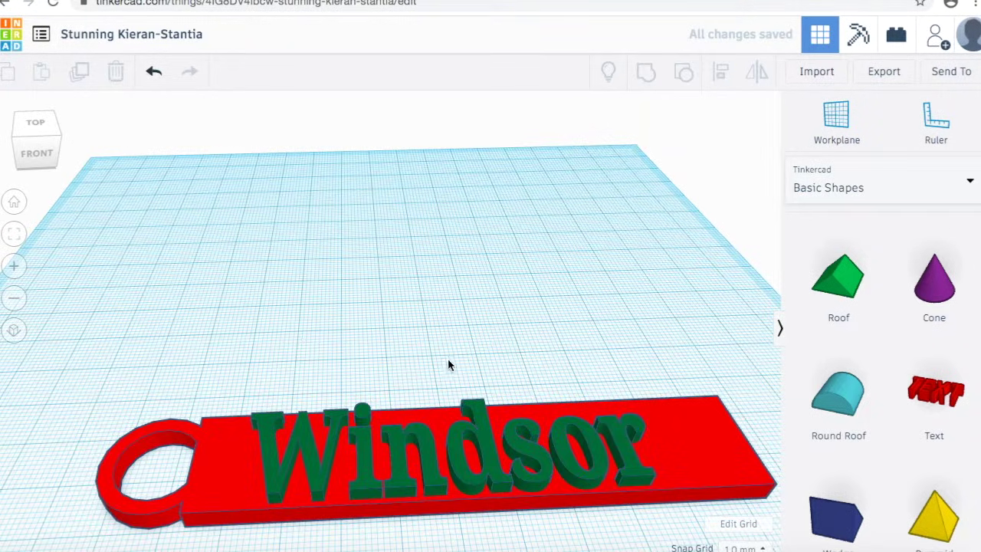
{"action": "right_click_drag", "start_coordinate": [494, 404], "coordinate": [466, 449]}
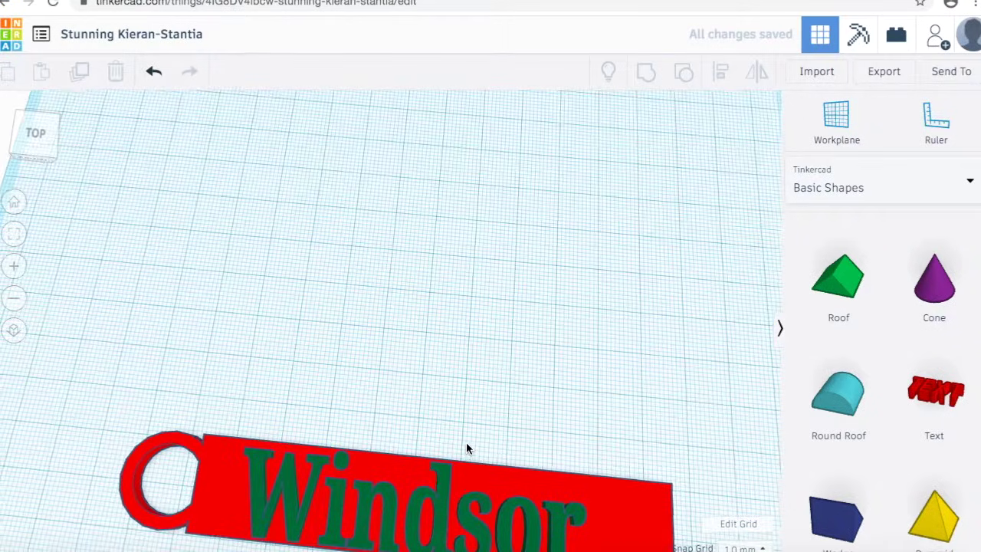
- Group the Windsor text and bar into one red keychain shape
{"action": "left_click", "coordinate": [600, 407]}
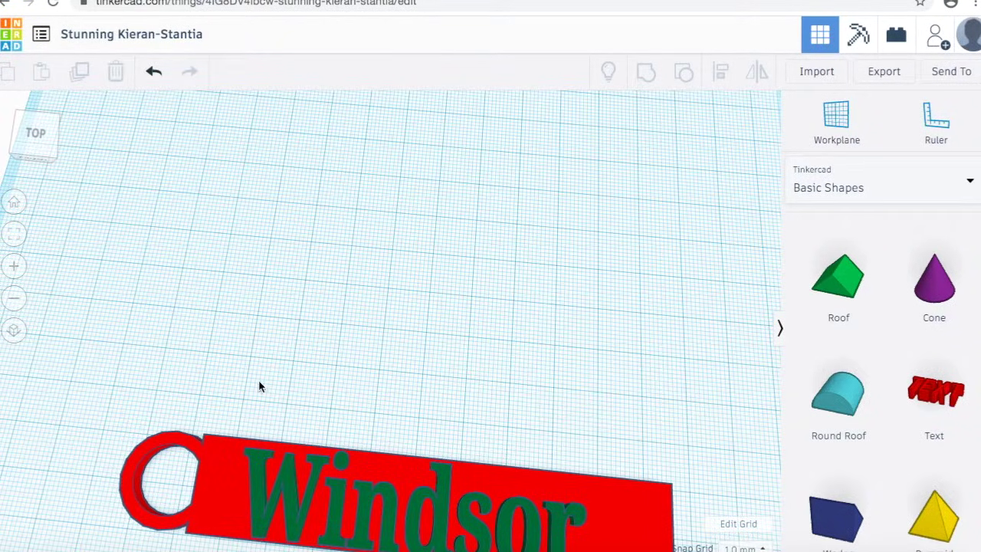
{"action": "left_click_drag", "start_coordinate": [147, 369], "coordinate": [388, 519]}
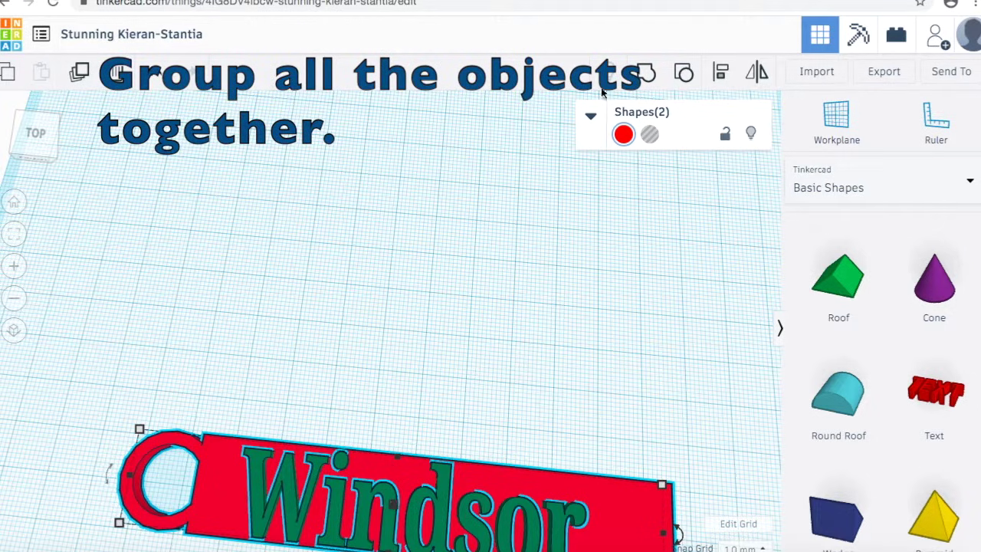
{"action": "left_click", "coordinate": [646, 72]}
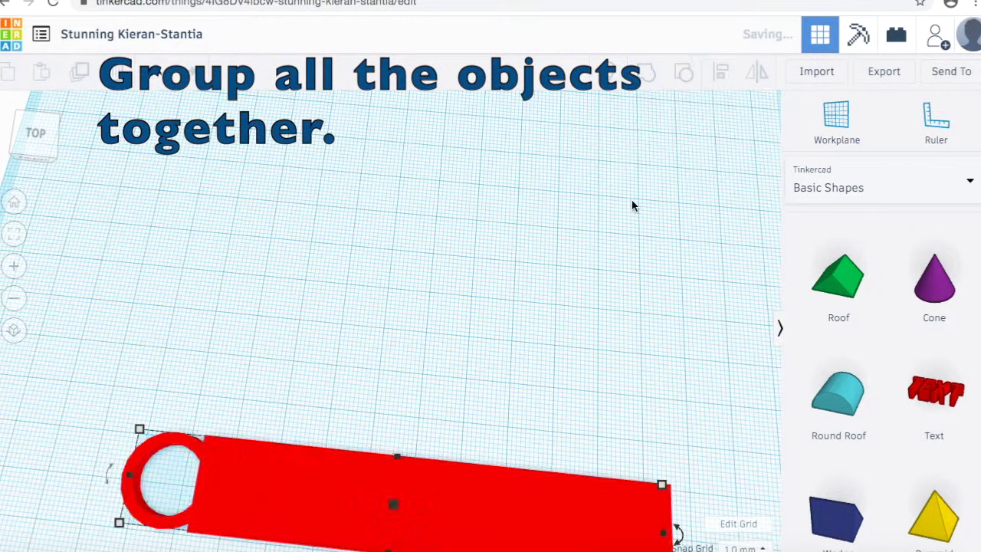
{"action": "left_click", "coordinate": [508, 277]}
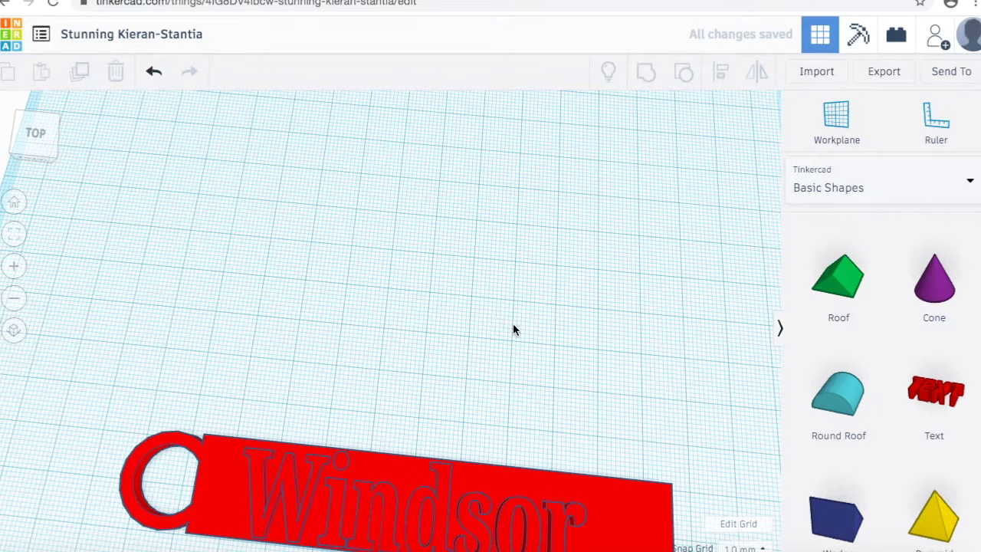
{"action": "left_click", "coordinate": [205, 449]}
{"action": "left_click", "coordinate": [671, 90]}
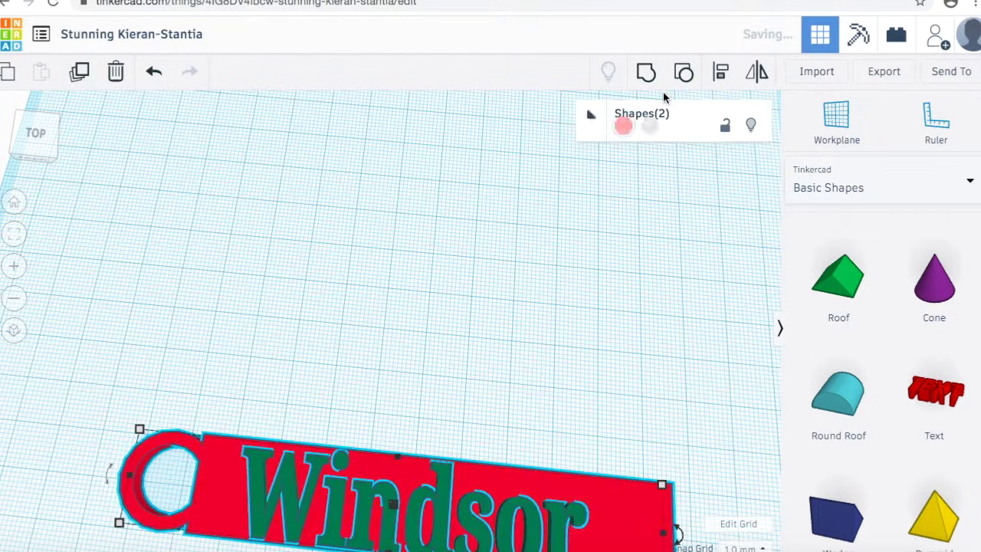
{"action": "left_click", "coordinate": [647, 72]}
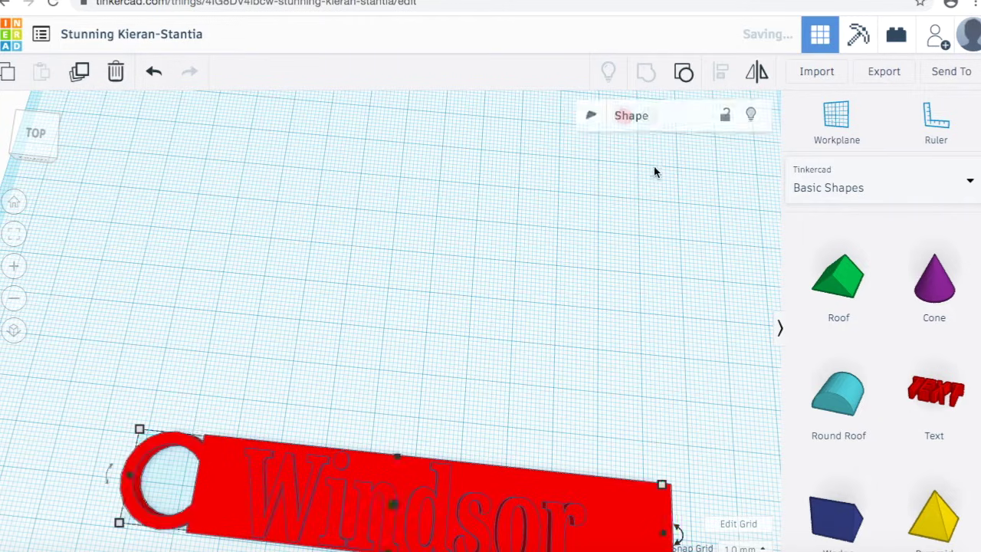
{"action": "left_click", "coordinate": [598, 224]}
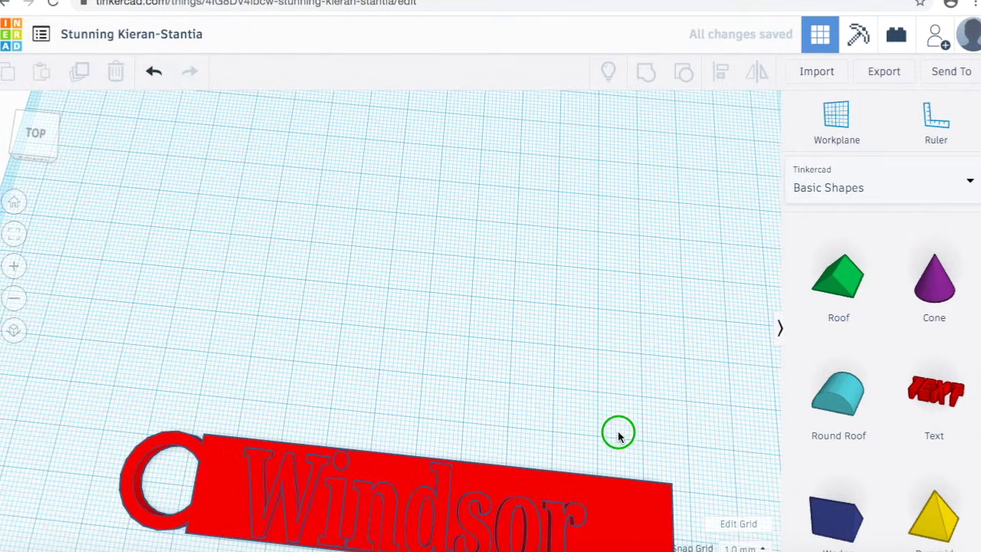
{"action": "right_click_drag", "start_coordinate": [619, 435], "coordinate": [613, 411]}
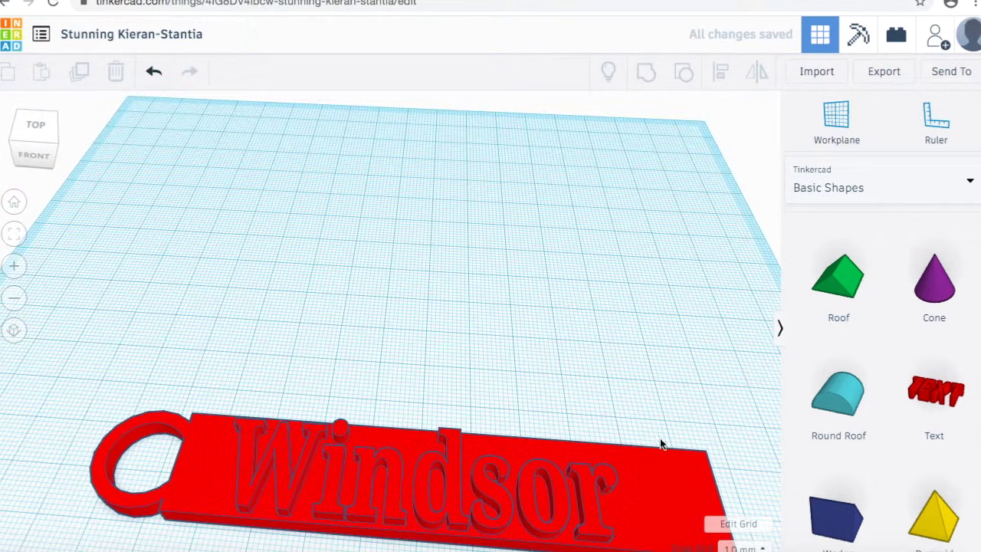
- Place a Round Roof on the bar's right end, shrink it to about 15 mm, then delete it
{"action": "right_click_drag", "start_coordinate": [677, 454], "coordinate": [622, 463]}
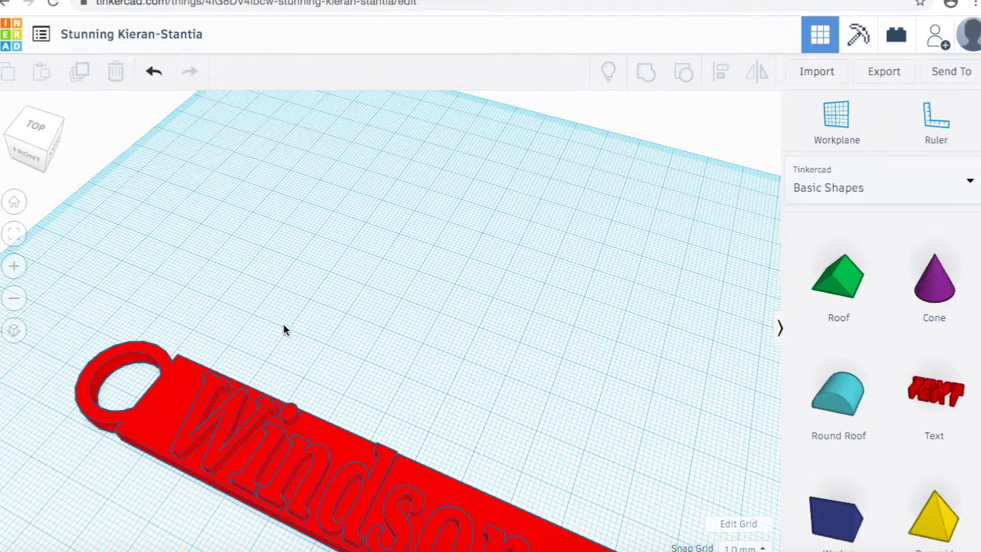
{"action": "left_click", "coordinate": [35, 138]}
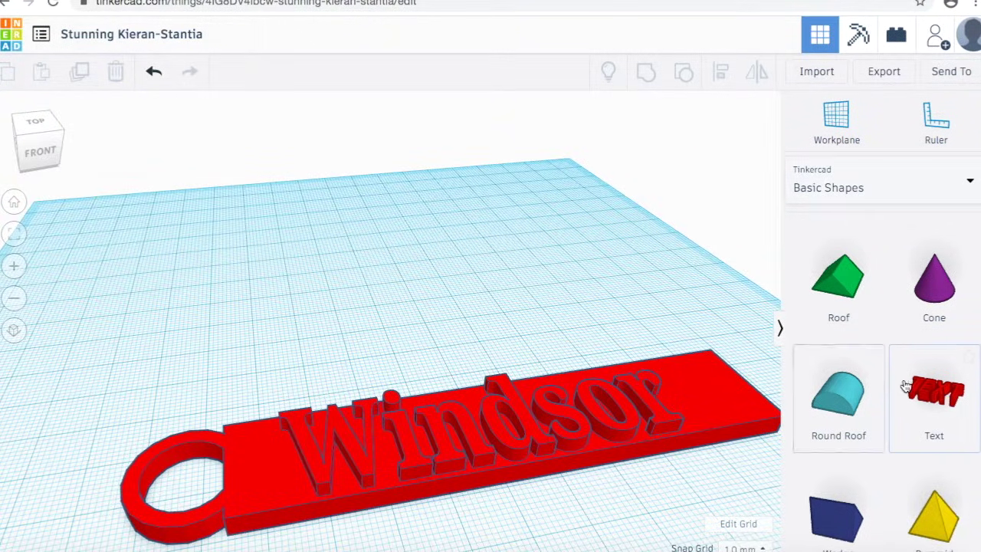
{"action": "left_click_drag", "start_coordinate": [838, 414], "coordinate": [699, 394]}
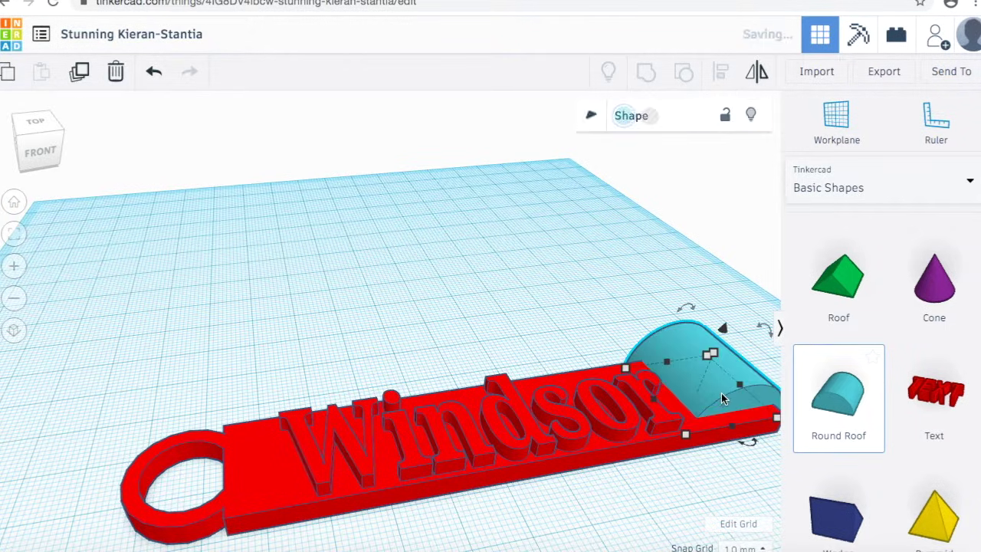
{"action": "left_click_drag", "start_coordinate": [685, 438], "coordinate": [736, 384]}
{"action": "mouse_move", "coordinate": [755, 443]}
{"action": "left_mouse_down"}
{"action": "mouse_move", "coordinate": [734, 453]}
{"action": "mouse_move", "coordinate": [670, 421]}
{"action": "mouse_move", "coordinate": [736, 471]}
{"action": "mouse_move", "coordinate": [755, 452]}
{"action": "left_mouse_up"}
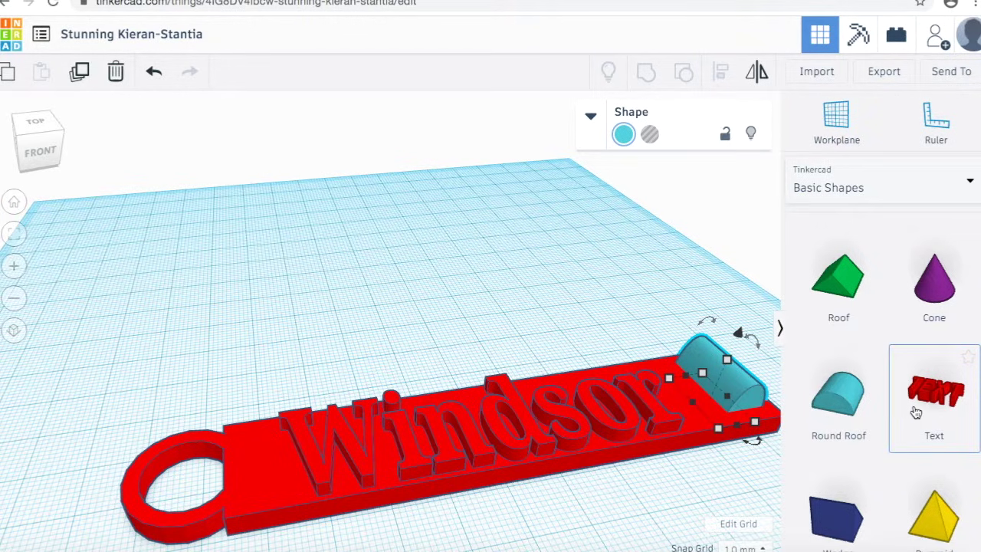
{"action": "key", "text": "Delete"}
- Add a yellow Star, shrink it to about 15 mm, and move it onto the bar's right end
{"action": "scroll", "coordinate": [920, 427], "scroll_direction": "up", "scroll_amount": 1}
{"action": "scroll", "coordinate": [938, 389], "scroll_direction": "down", "scroll_amount": 10}
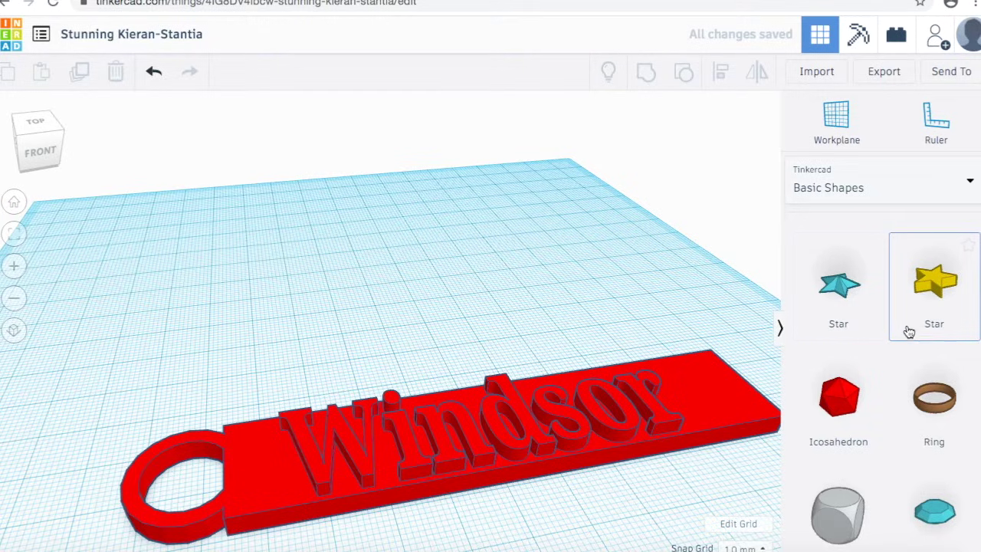
{"action": "left_click_drag", "start_coordinate": [932, 304], "coordinate": [720, 418]}
{"action": "left_click_drag", "start_coordinate": [712, 499], "coordinate": [706, 383]}
{"action": "left_click", "coordinate": [622, 468]}
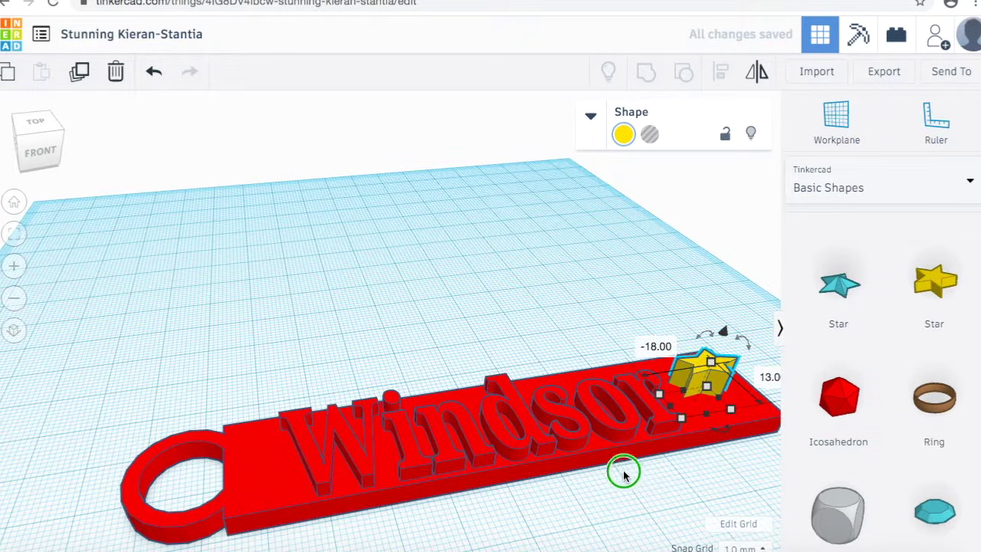
{"action": "right_click_drag", "start_coordinate": [621, 473], "coordinate": [538, 347]}
{"action": "left_click", "coordinate": [637, 353]}
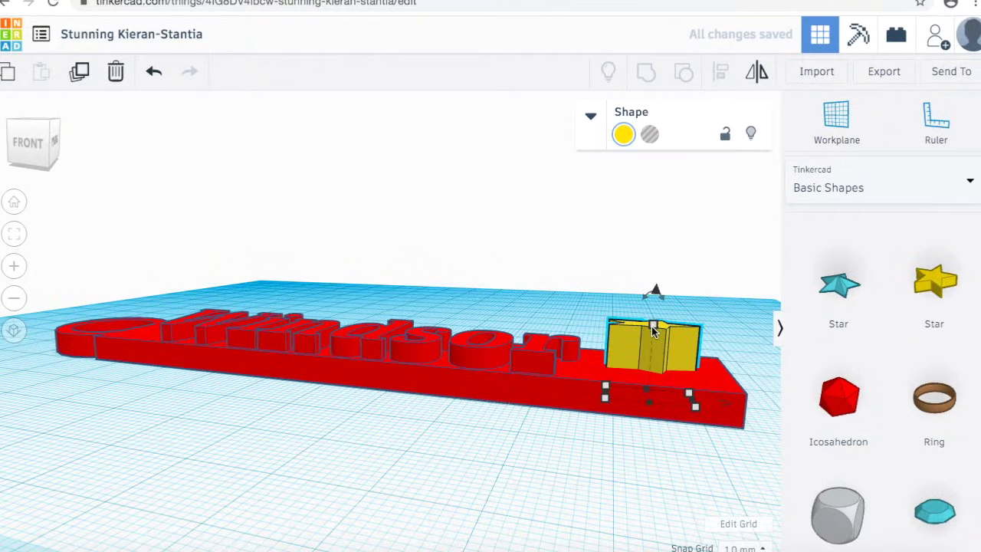
{"action": "mouse_move", "coordinate": [639, 351]}
{"action": "left_mouse_down"}
{"action": "mouse_move", "coordinate": [650, 339]}
{"action": "mouse_move", "coordinate": [638, 357]}
{"action": "left_mouse_up"}
{"action": "left_click", "coordinate": [626, 445]}
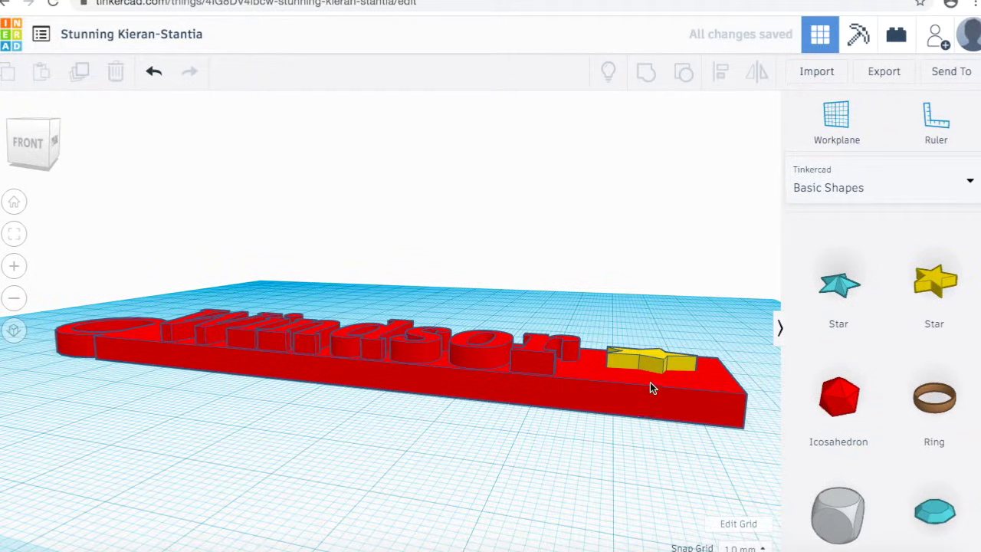
{"action": "right_click_drag", "start_coordinate": [651, 385], "coordinate": [600, 433]}
- Flatten the star to 2 mm tall
{"action": "left_click", "coordinate": [601, 434]}
{"action": "left_click_drag", "start_coordinate": [611, 404], "coordinate": [620, 375]}
{"action": "right_click_drag", "start_coordinate": [620, 375], "coordinate": [550, 515]}
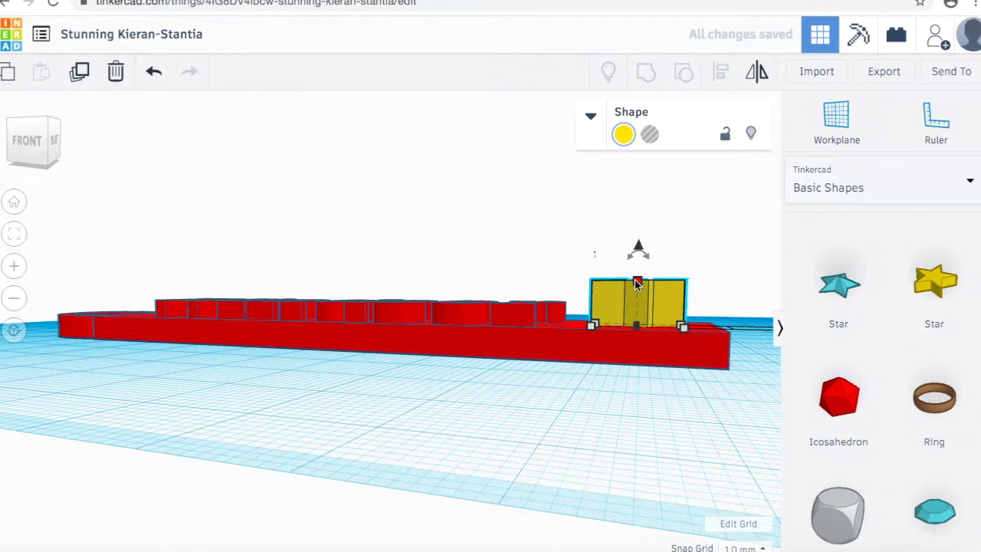
{"action": "left_click_drag", "start_coordinate": [637, 284], "coordinate": [636, 314]}
{"action": "left_click", "coordinate": [636, 399]}
{"action": "left_click", "coordinate": [642, 315]}
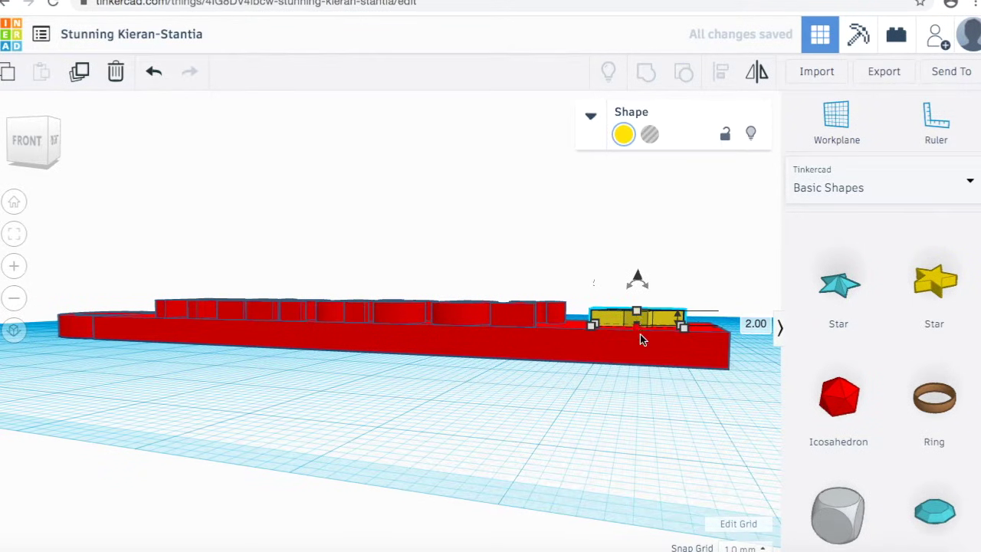
{"action": "right_click_drag", "start_coordinate": [578, 416], "coordinate": [617, 529]}
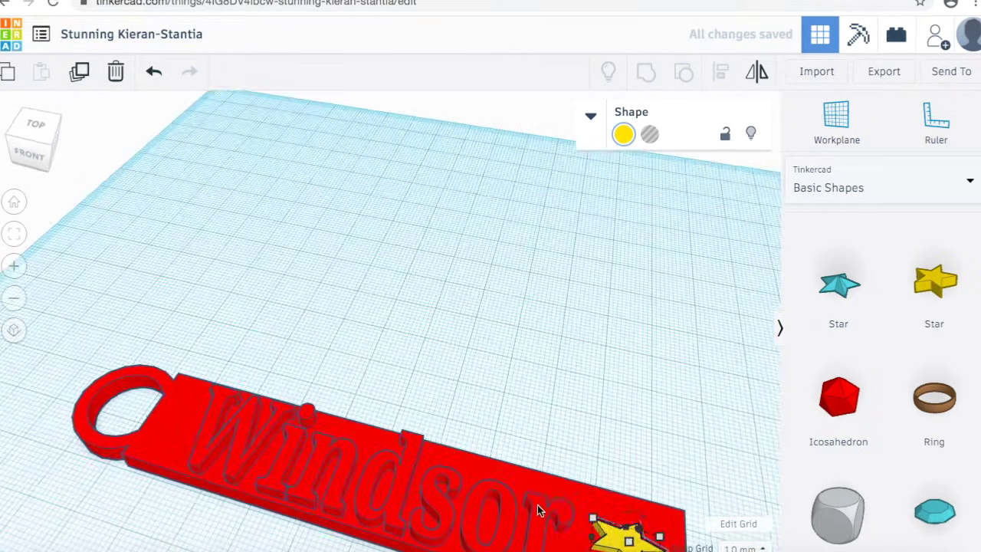
{"action": "left_click", "coordinate": [626, 414]}
{"action": "left_click_drag", "start_coordinate": [675, 410], "coordinate": [690, 380]}
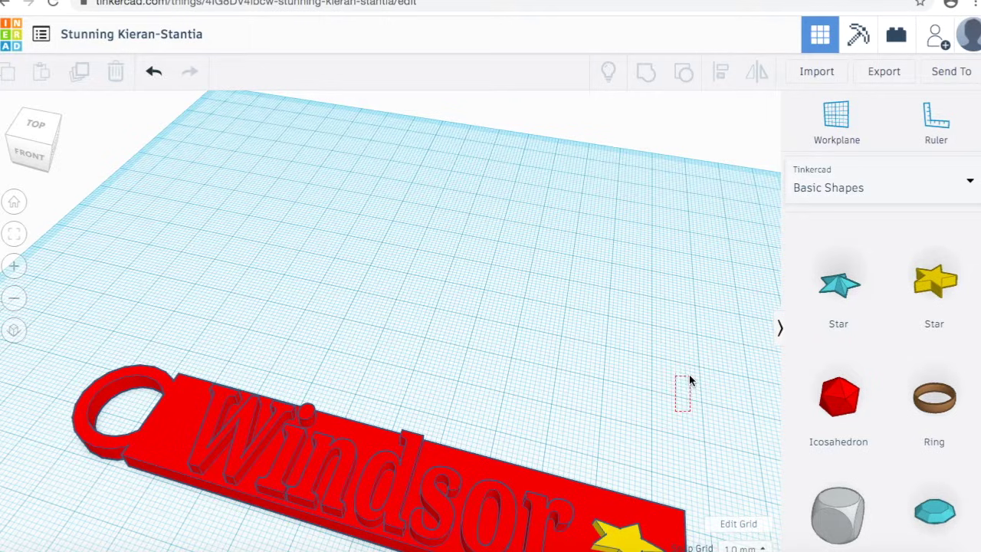
{"action": "left_click", "coordinate": [629, 542]}
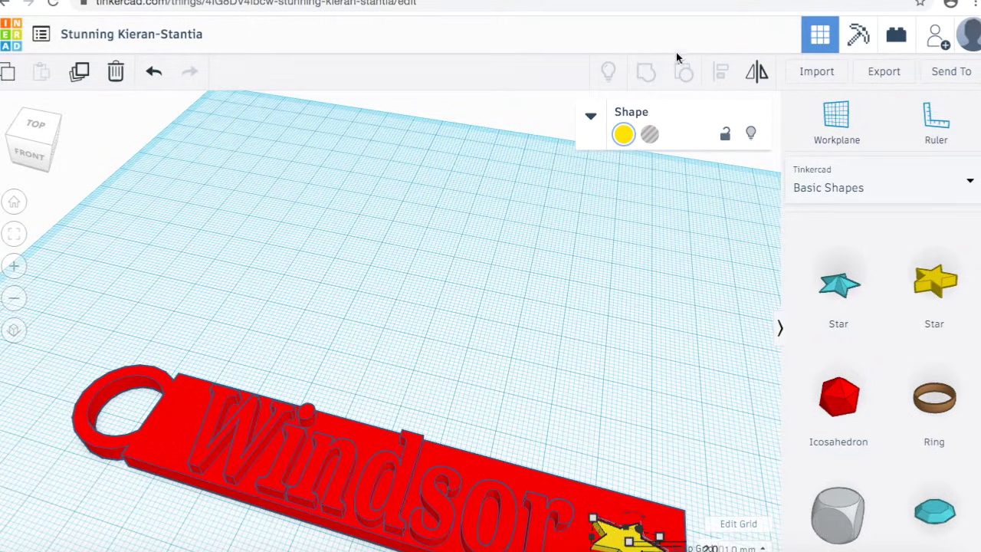
{"action": "left_click", "coordinate": [649, 134]}
{"action": "left_click", "coordinate": [668, 312]}
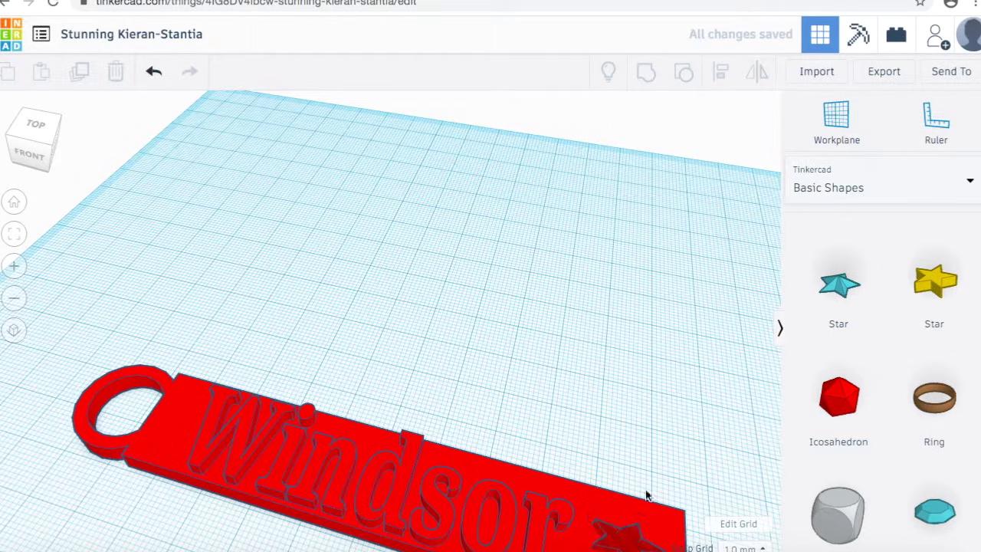
{"action": "left_click_drag", "start_coordinate": [602, 460], "coordinate": [644, 541]}
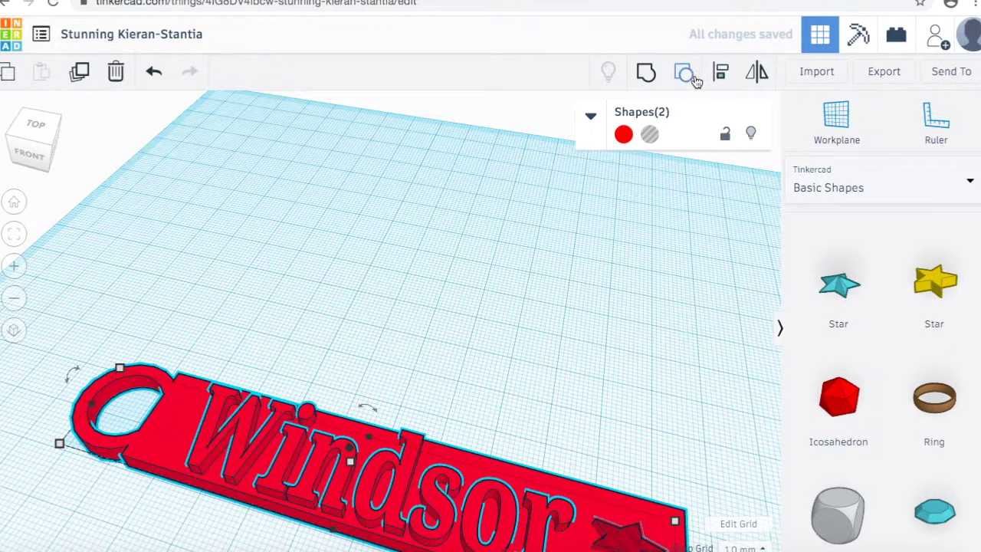
{"action": "left_click", "coordinate": [646, 72]}
{"action": "left_click", "coordinate": [698, 416]}
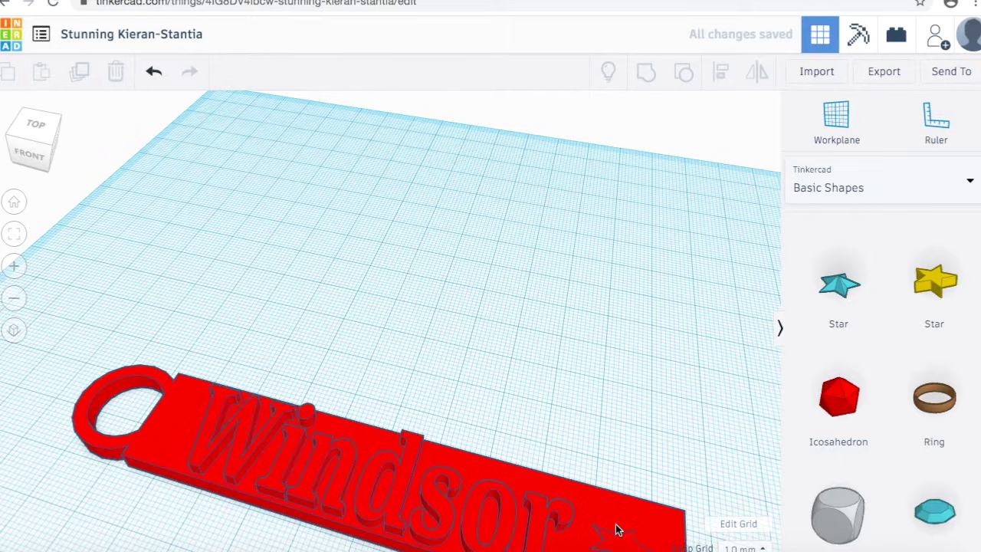
{"action": "right_click_drag", "start_coordinate": [613, 528], "coordinate": [682, 406]}
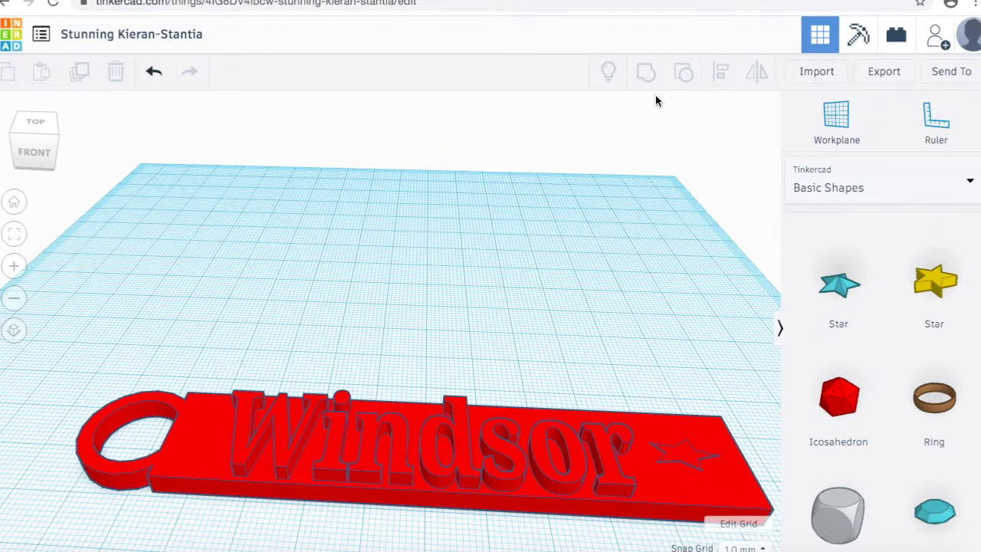
{"action": "key", "text": "ctrl+z"}
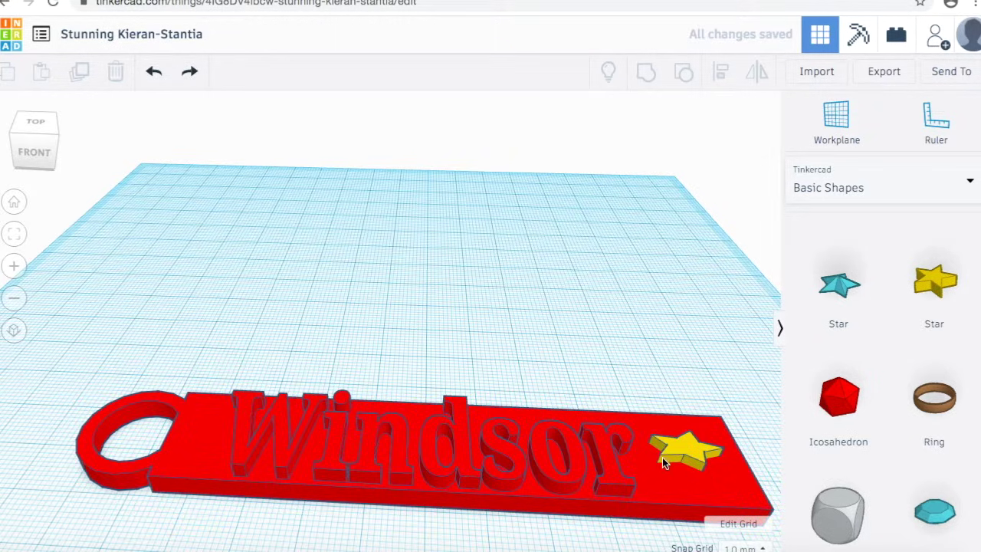
{"action": "left_click", "coordinate": [651, 361]}
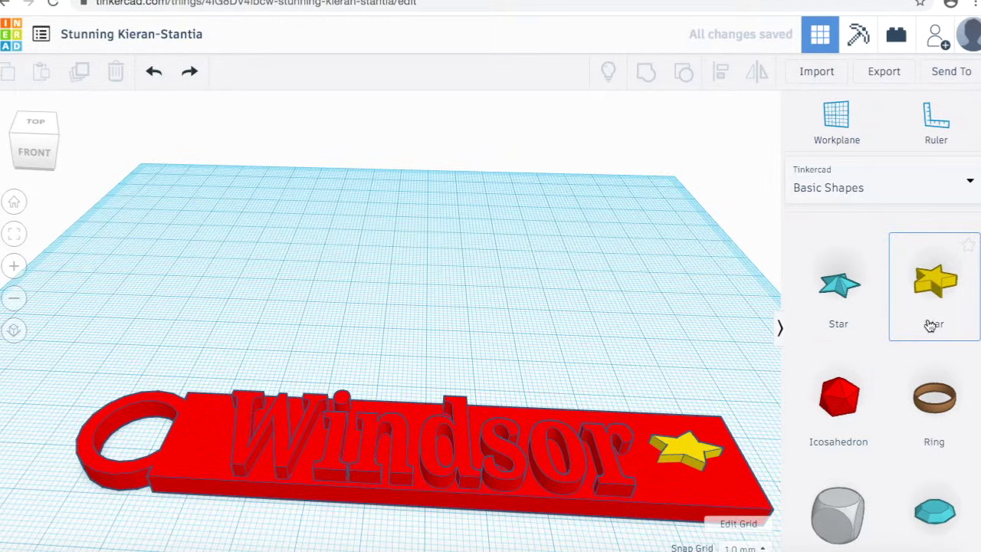
- Group the yellow star with the red Windsor keychain into a single object
{"action": "scroll", "coordinate": [962, 307], "scroll_direction": "up", "scroll_amount": 1}
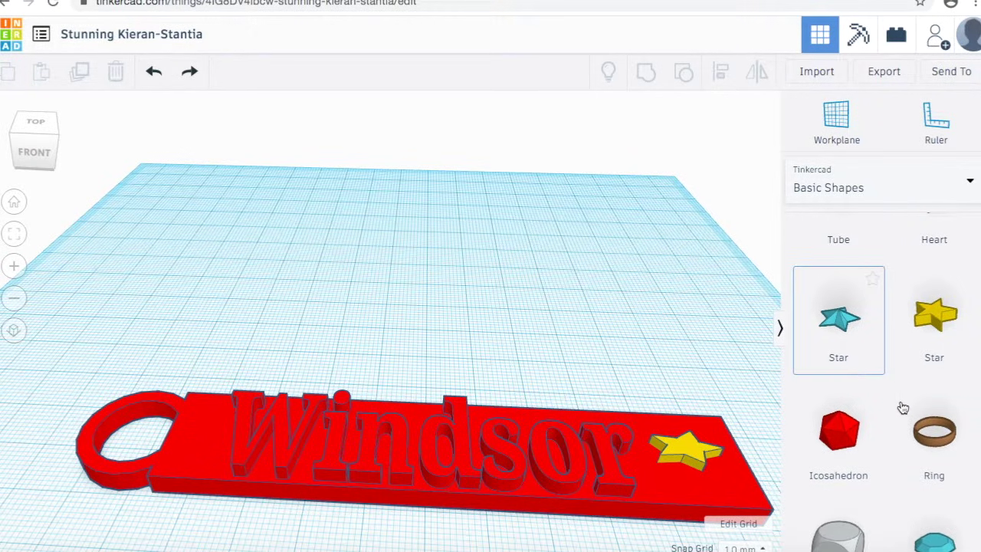
{"action": "scroll", "coordinate": [843, 391], "scroll_direction": "up", "scroll_amount": 5}
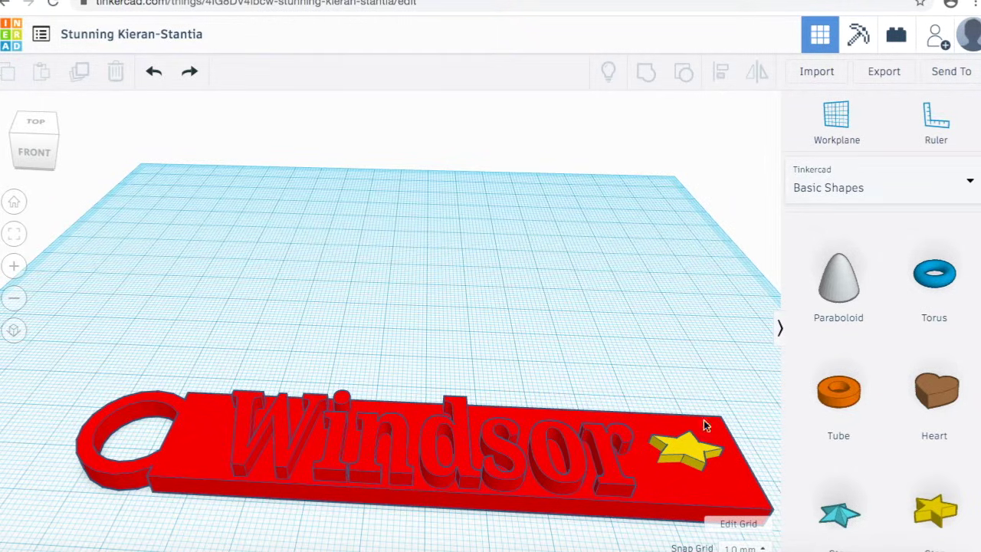
{"action": "left_click_drag", "start_coordinate": [136, 308], "coordinate": [724, 522]}
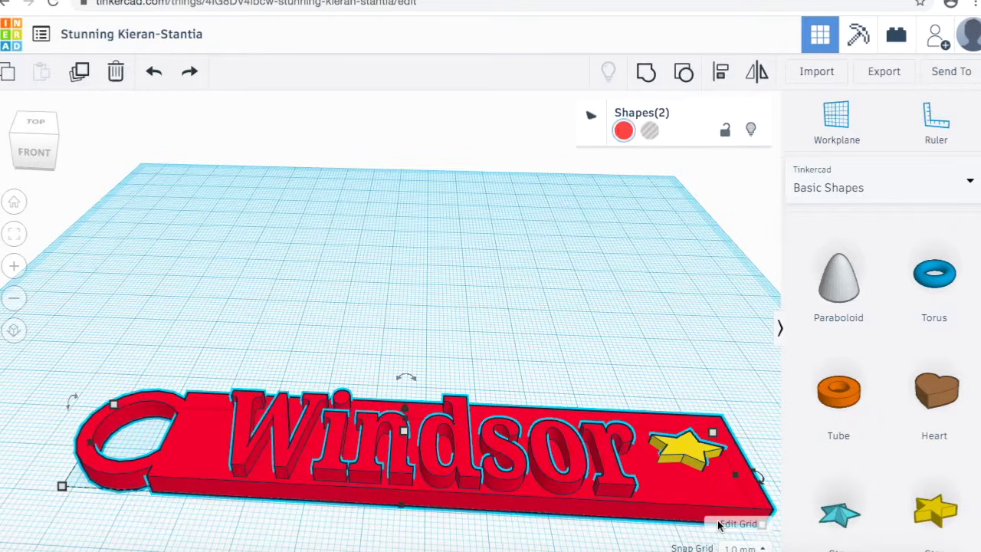
{"action": "left_click", "coordinate": [646, 72]}
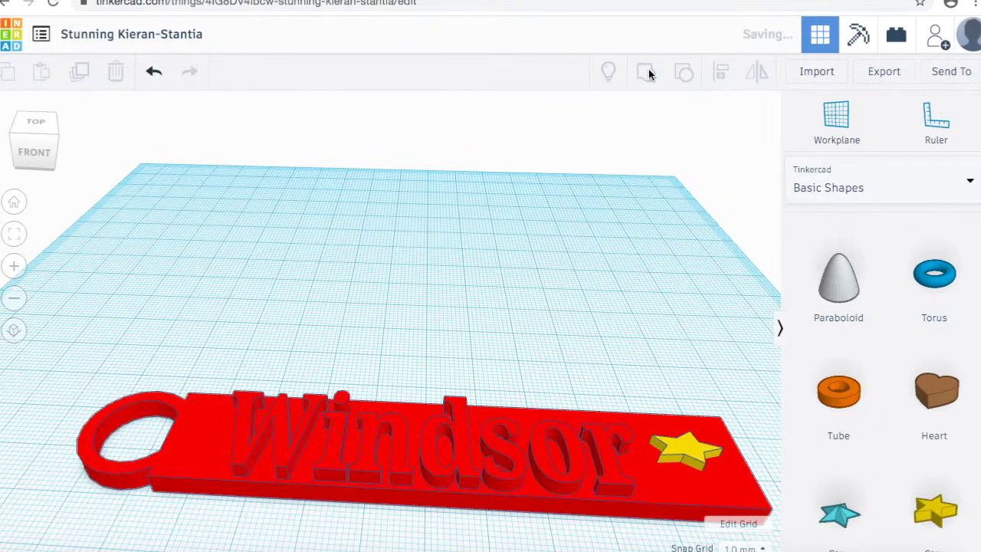
{"action": "left_click", "coordinate": [675, 375]}
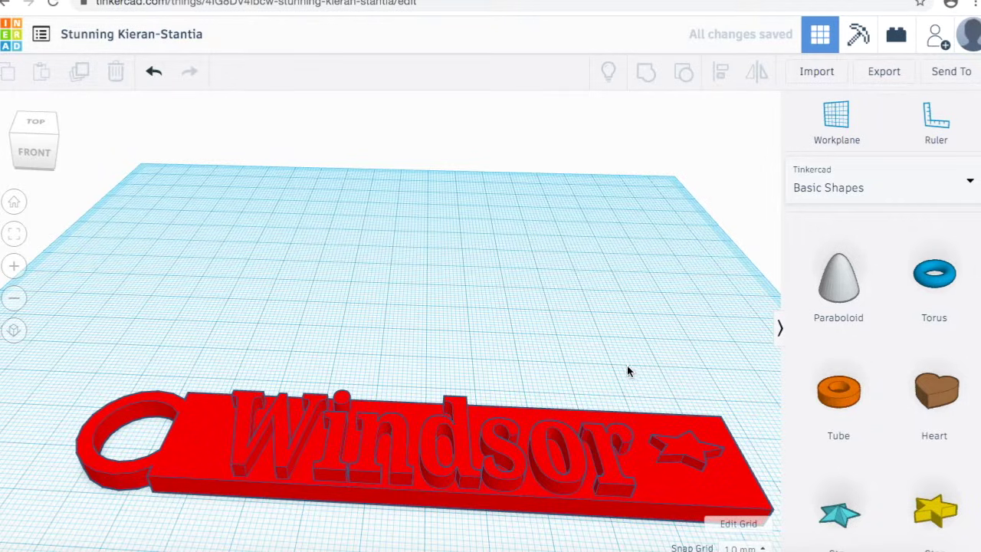
{"action": "right_click_drag", "start_coordinate": [587, 478], "coordinate": [518, 421]}
{"action": "right_click_drag", "start_coordinate": [437, 385], "coordinate": [490, 427]}
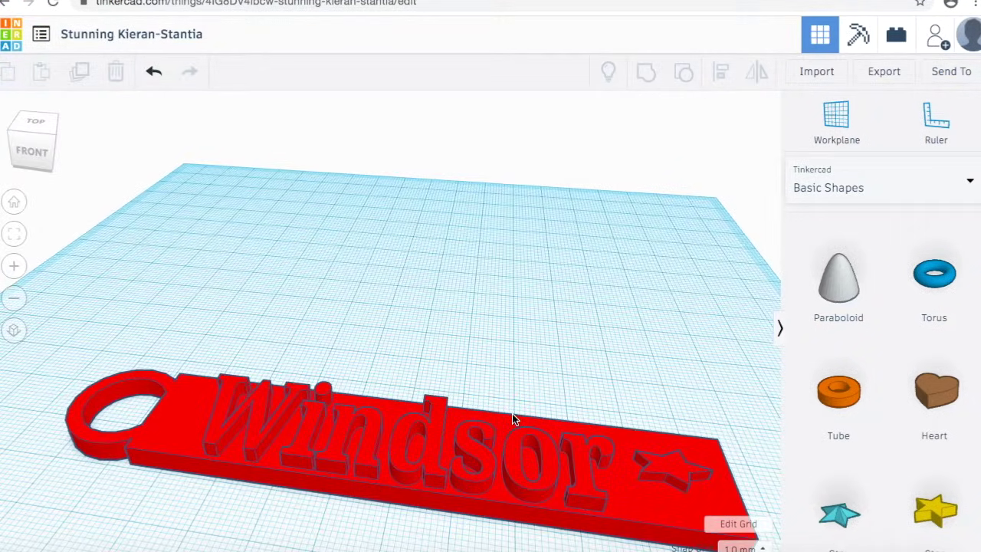